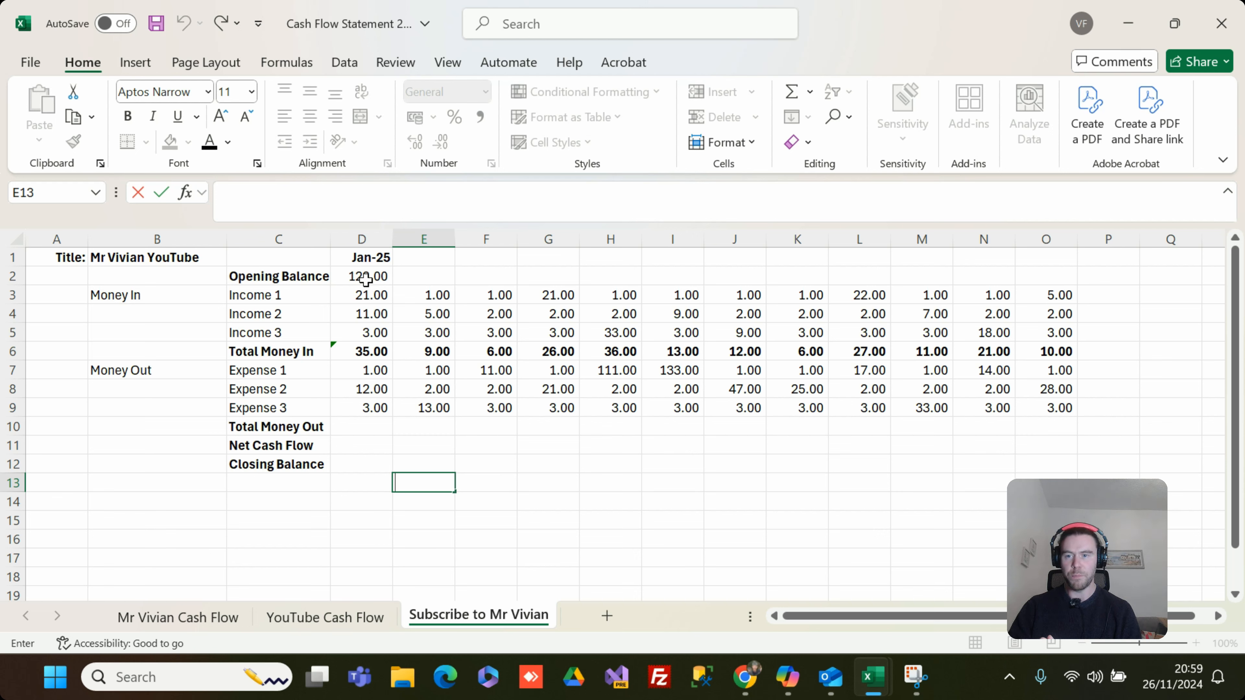
# Fill the month headings across row 1 from Jan-25 in D1 through Dec-25 in O1
pyautogui.click(357, 258)
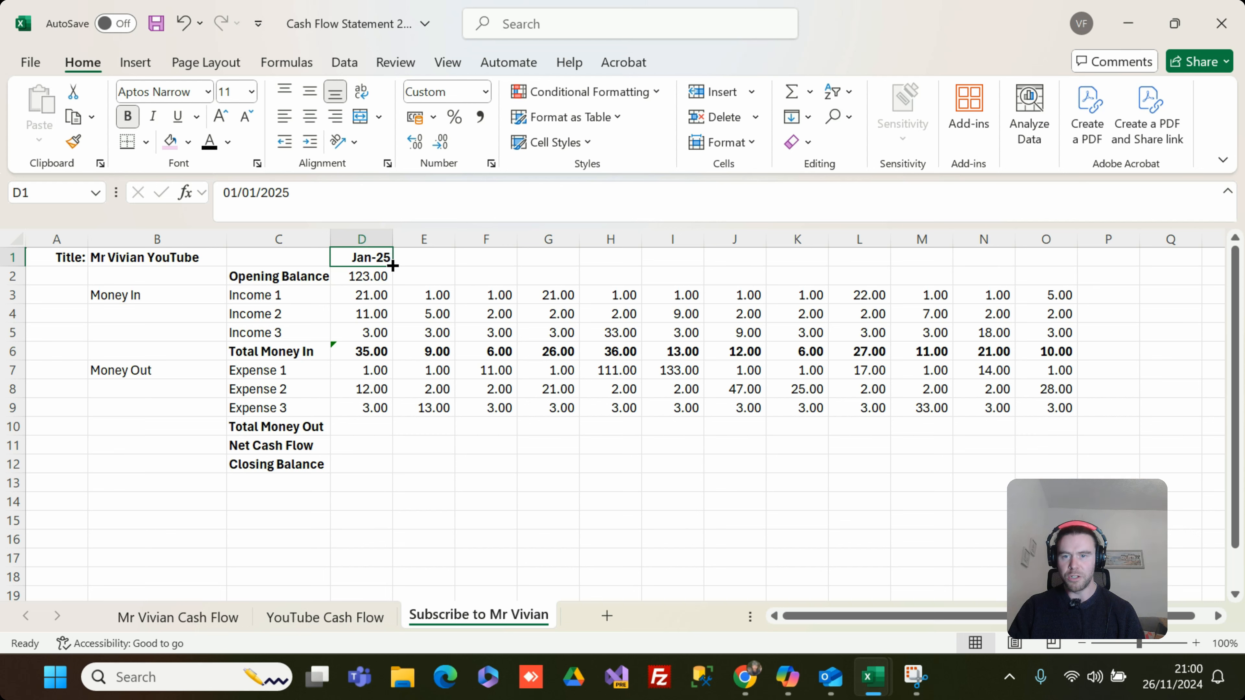
pyautogui.moveTo(392, 266); pyautogui.dragTo(1050, 255)
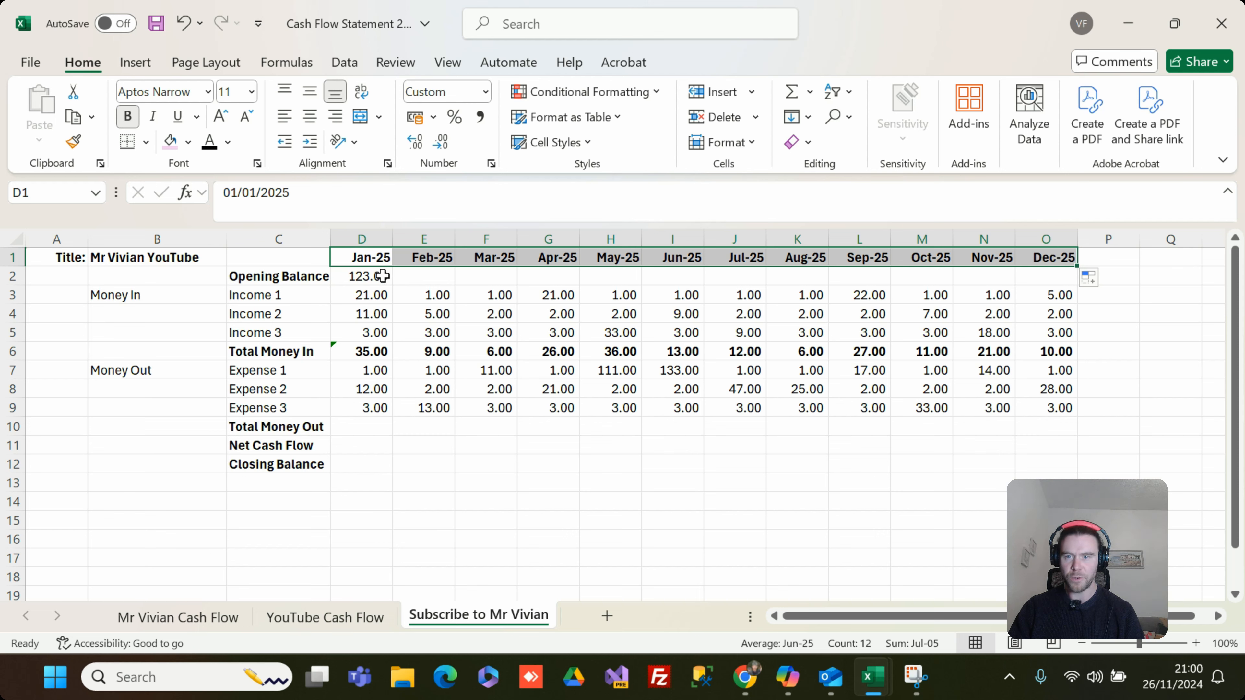
# Examine the January opening and closing balance cells and February's opening balance cell
pyautogui.click(312, 281)
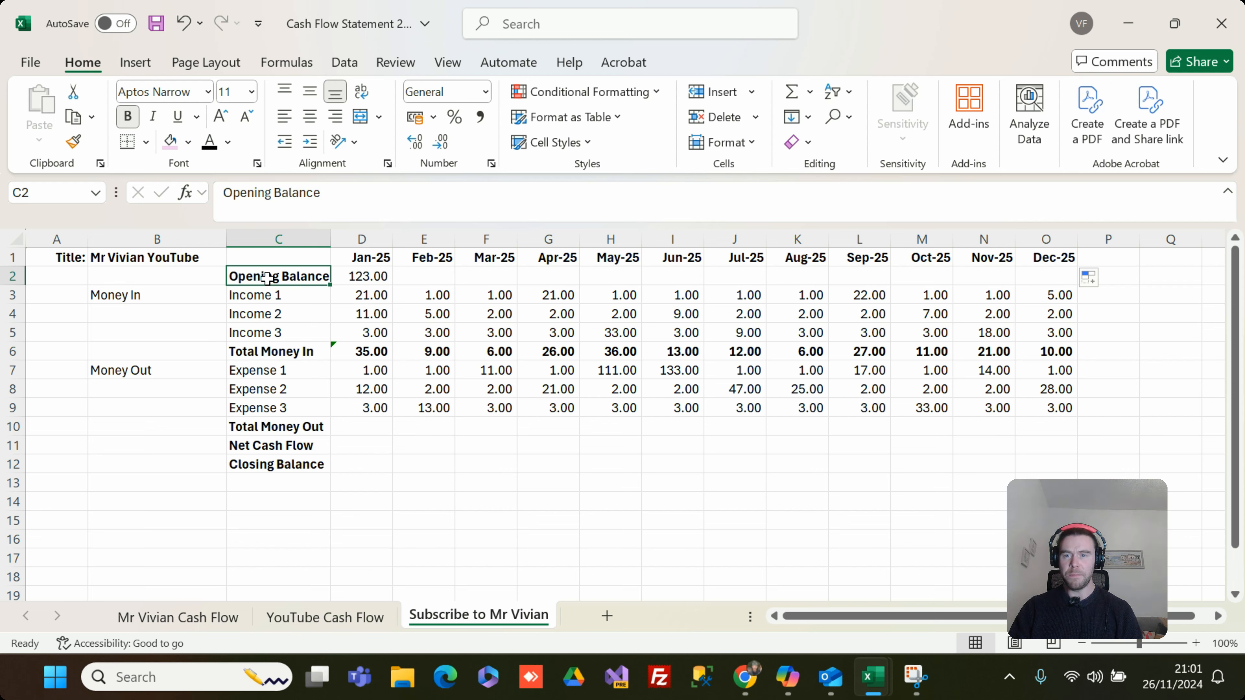
pyautogui.click(361, 278)
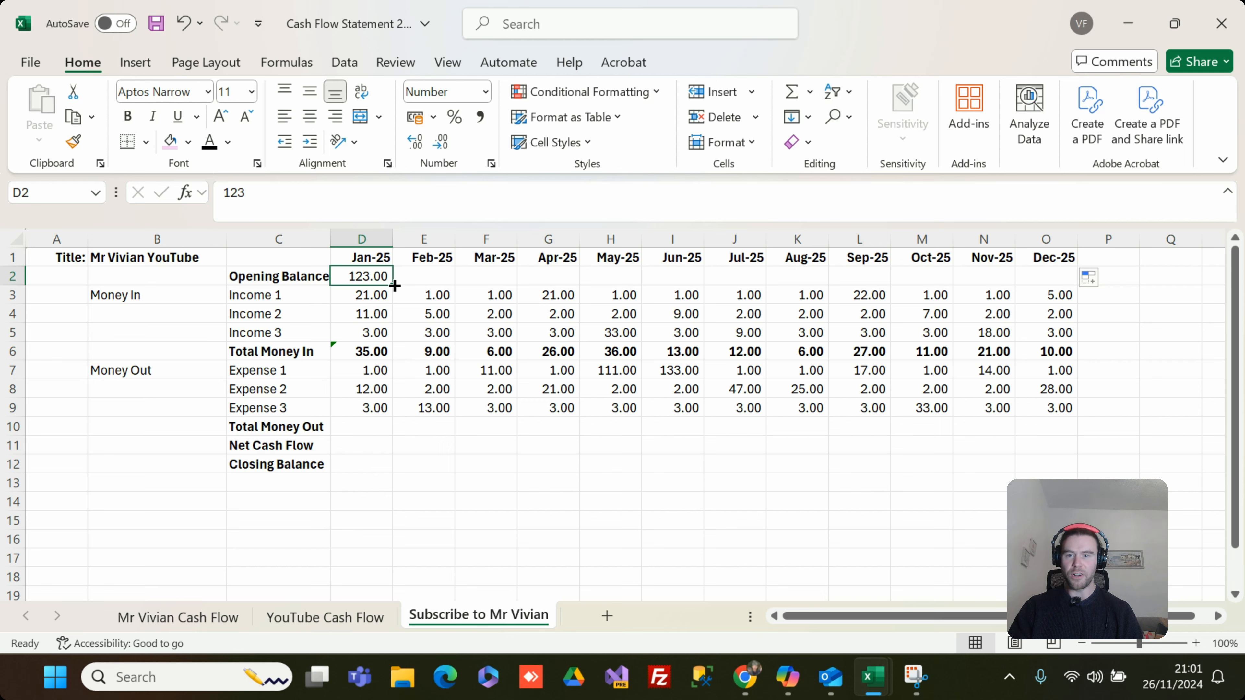
pyautogui.click(362, 465)
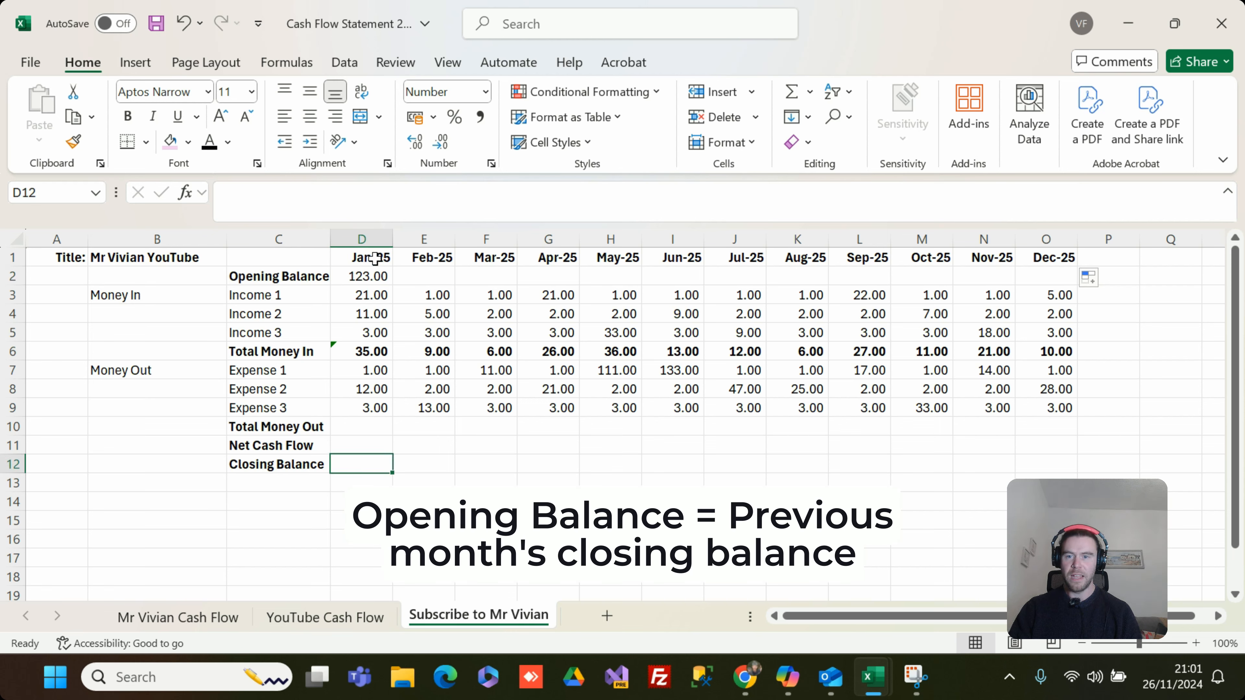
pyautogui.click(431, 280)
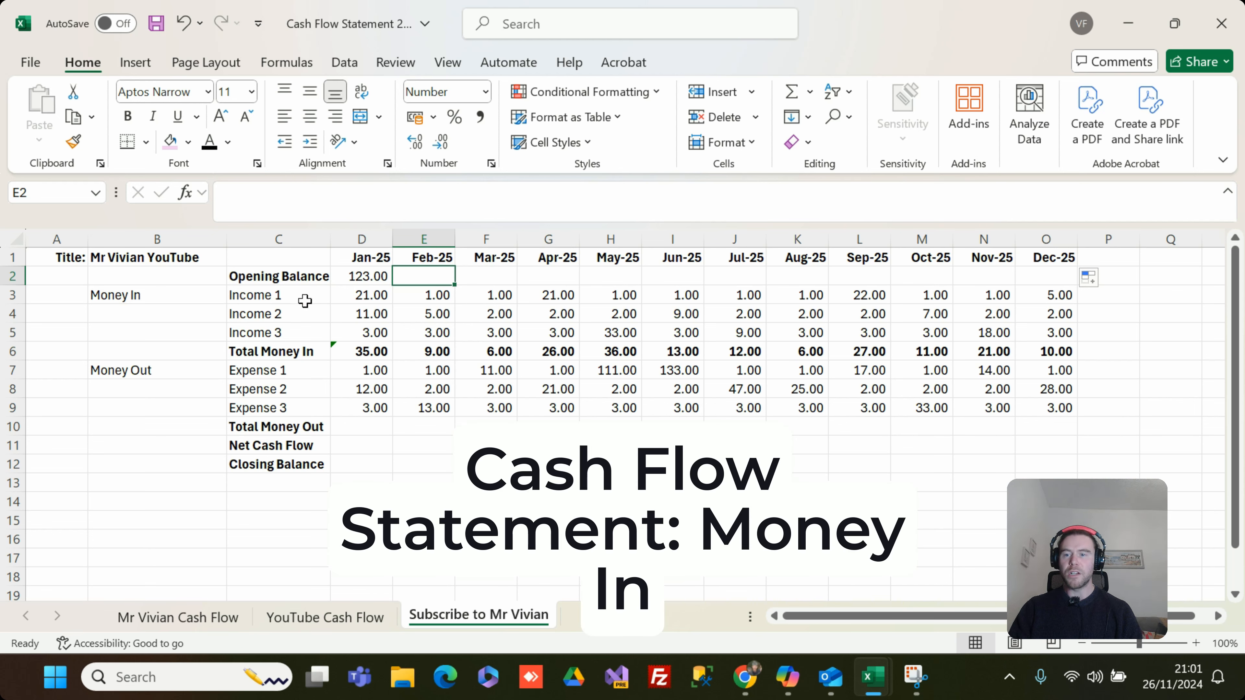
# Examine the Money In section: the three income rows, their monthly amounts and January's Total Money In formula
pyautogui.click(132, 296)
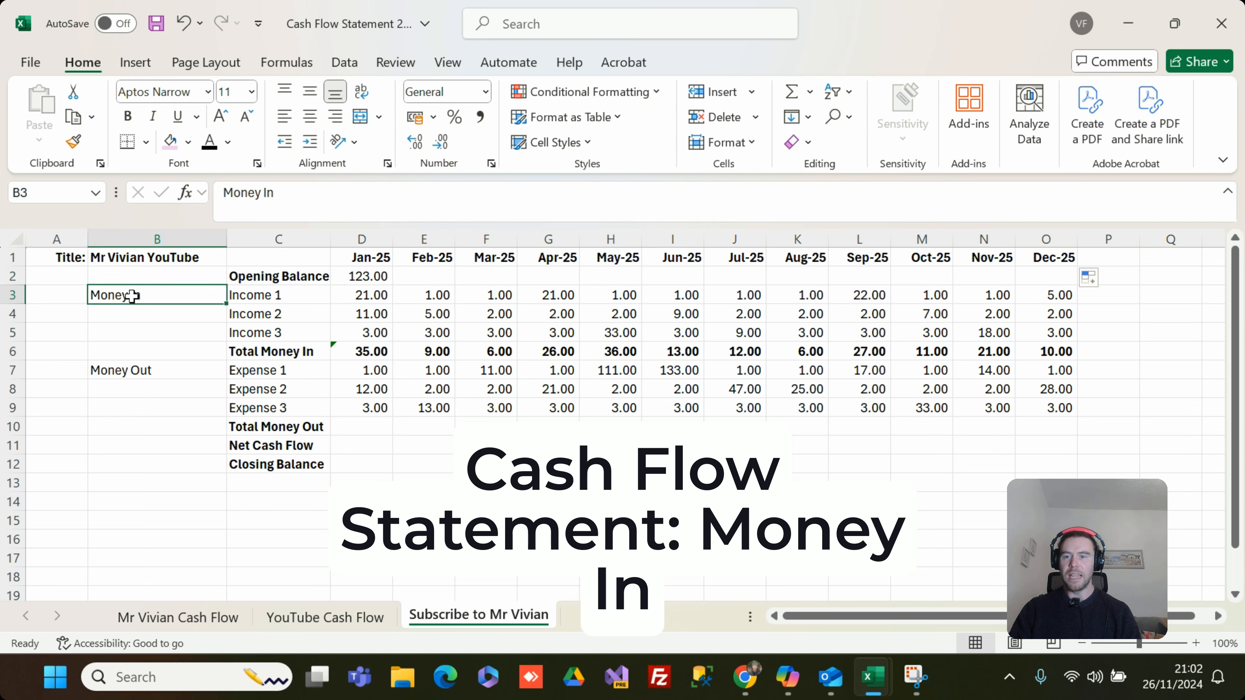
pyautogui.moveTo(259, 295); pyautogui.dragTo(276, 338)
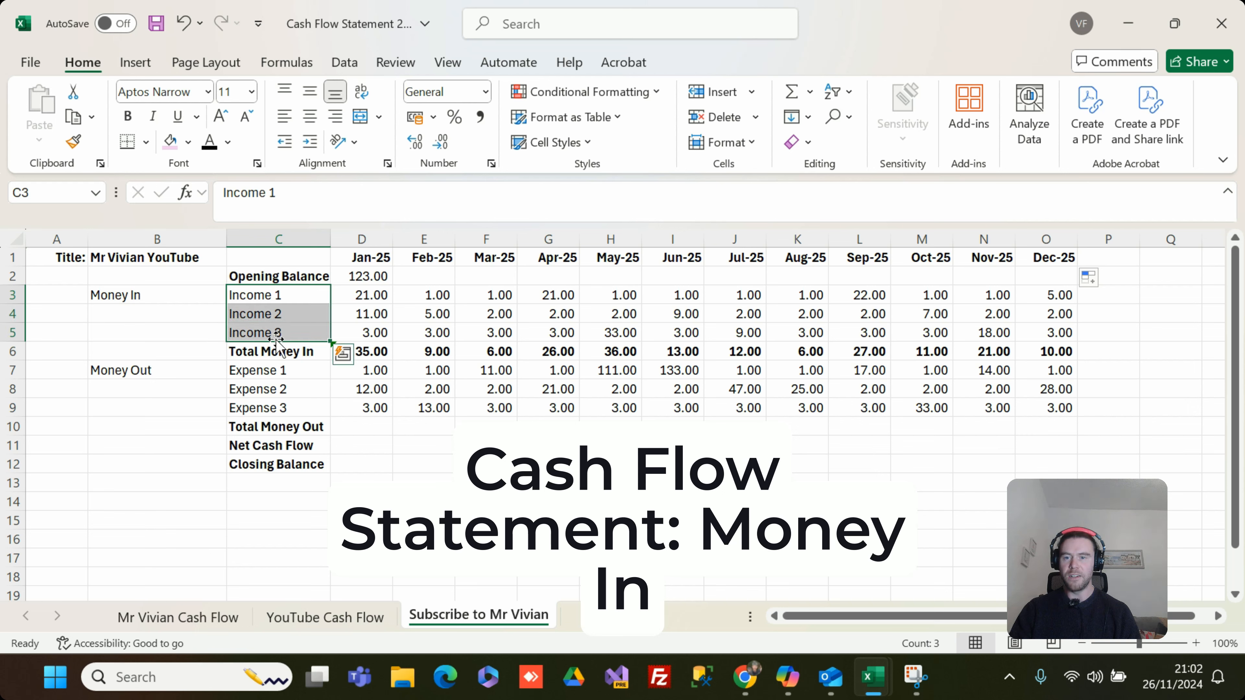
pyautogui.click(284, 295)
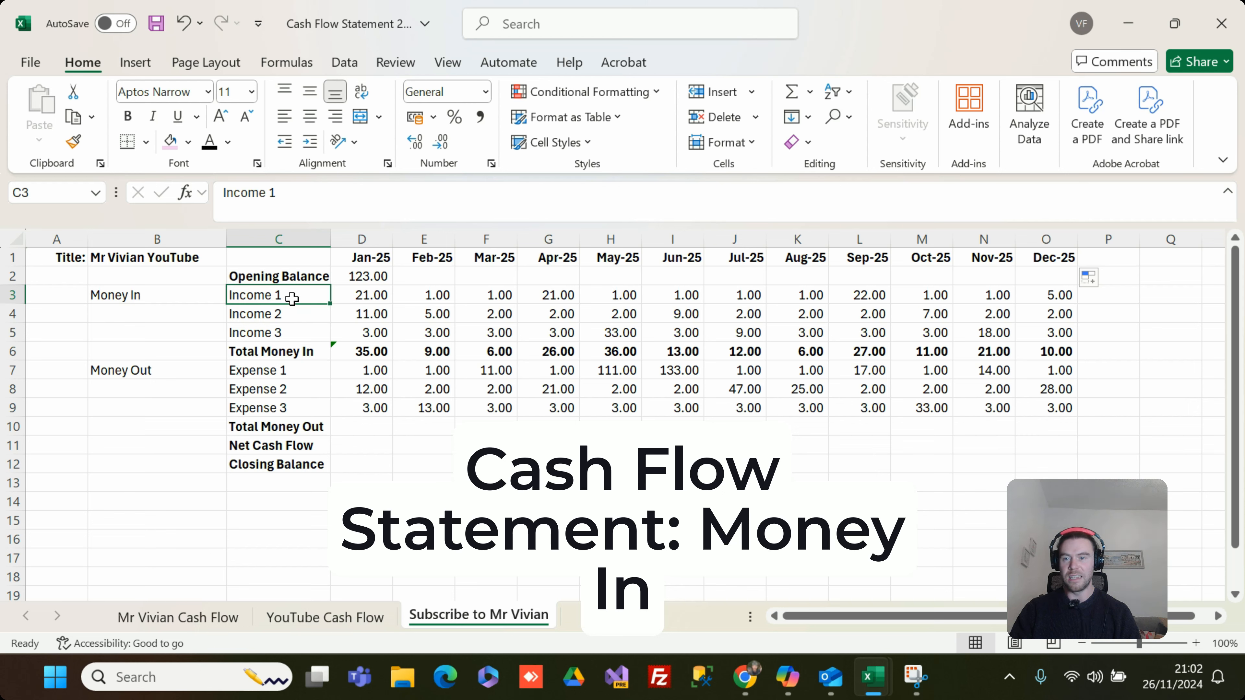
pyautogui.click(296, 313)
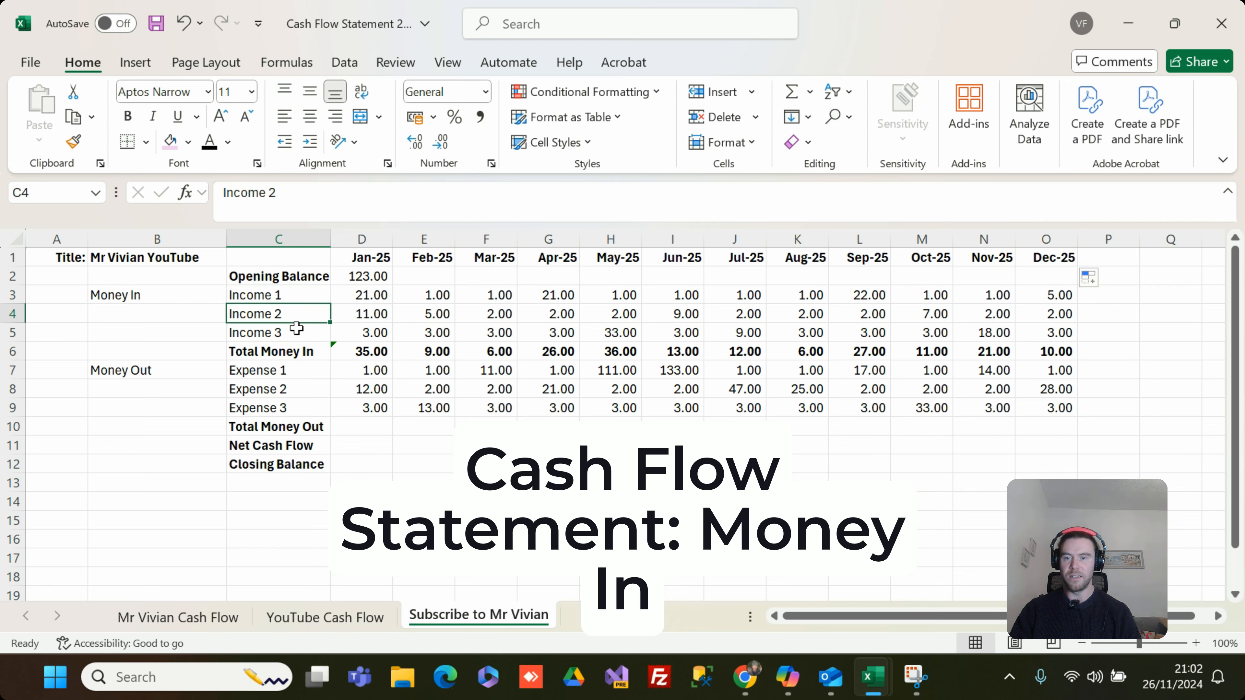
pyautogui.click(297, 297)
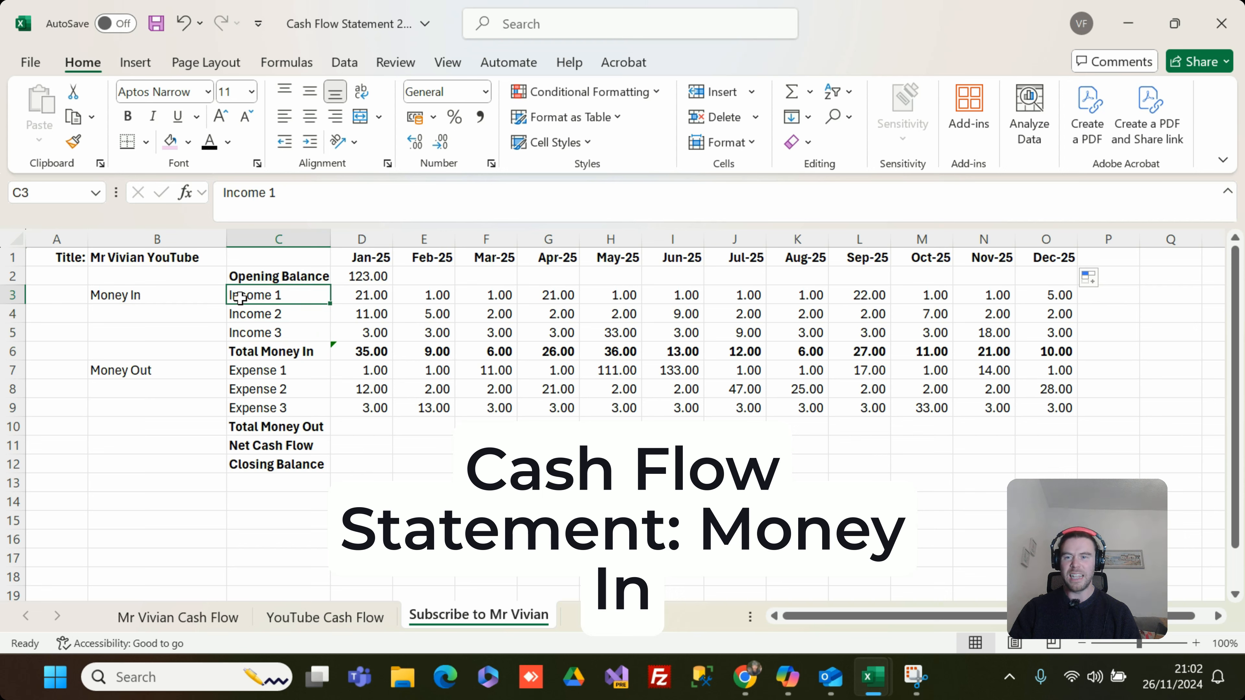
pyautogui.click(168, 294)
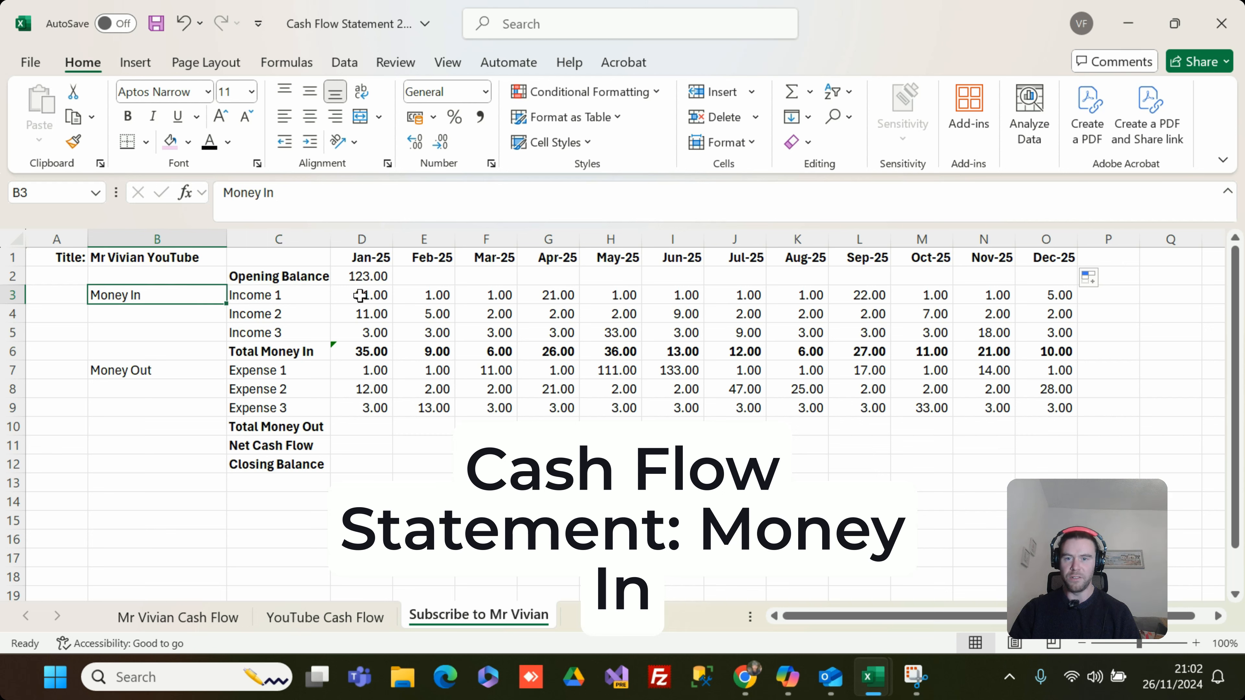
pyautogui.moveTo(361, 294); pyautogui.dragTo(553, 314)
pyautogui.moveTo(669, 337); pyautogui.dragTo(1041, 328)
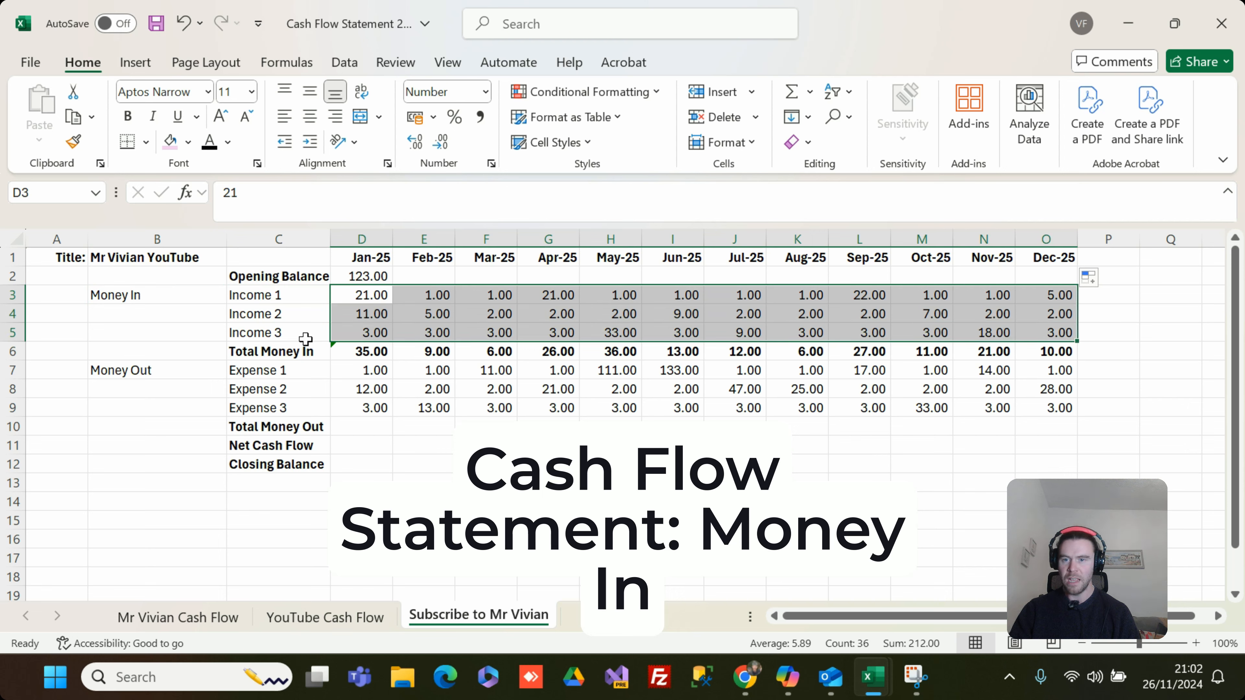
pyautogui.click(287, 353)
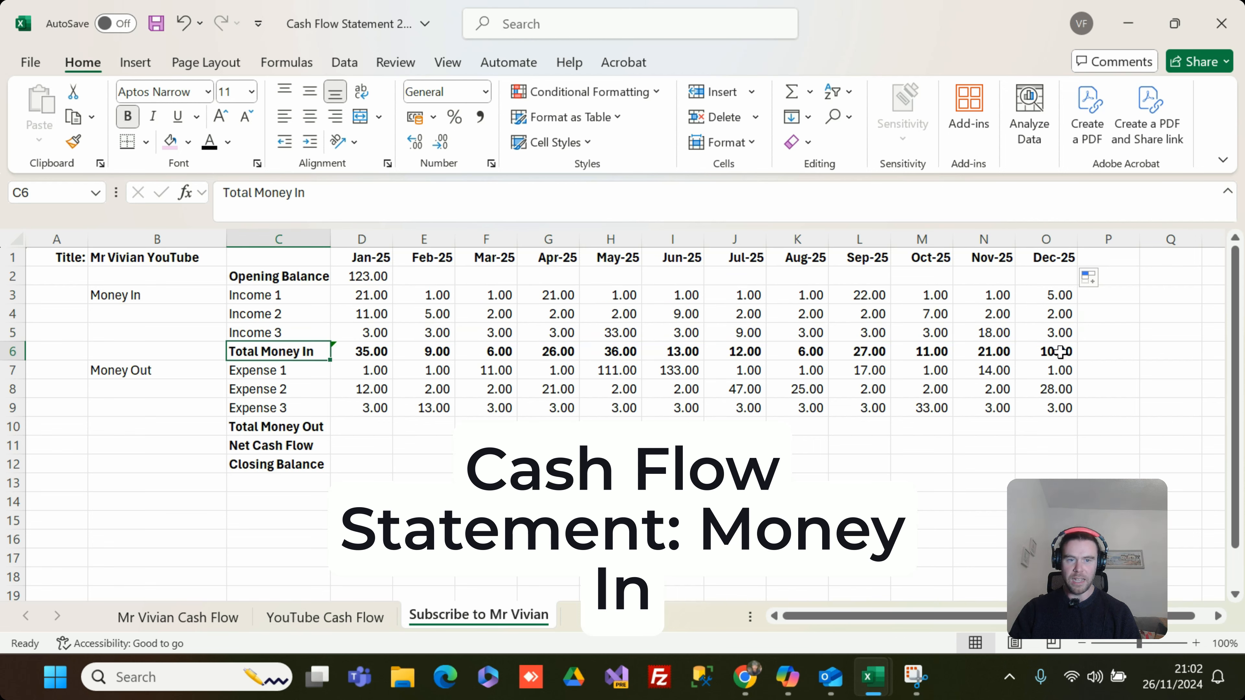
pyautogui.click(368, 355)
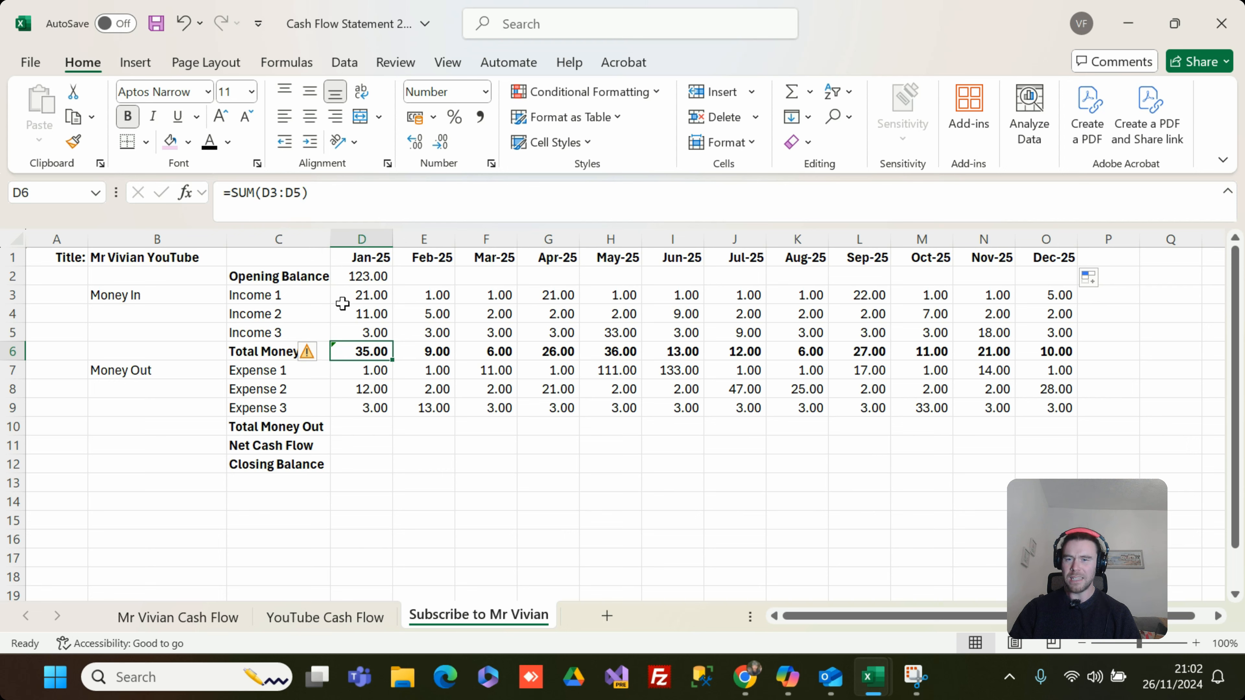
pyautogui.click(361, 296)
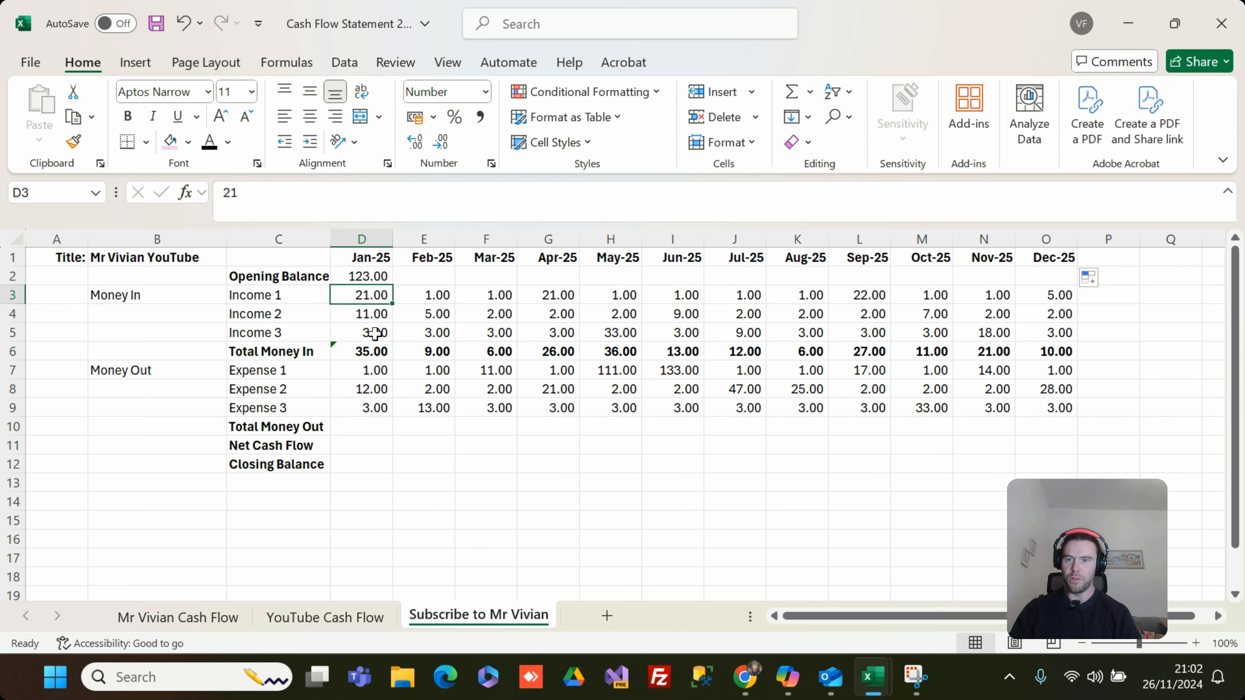
pyautogui.click(369, 353)
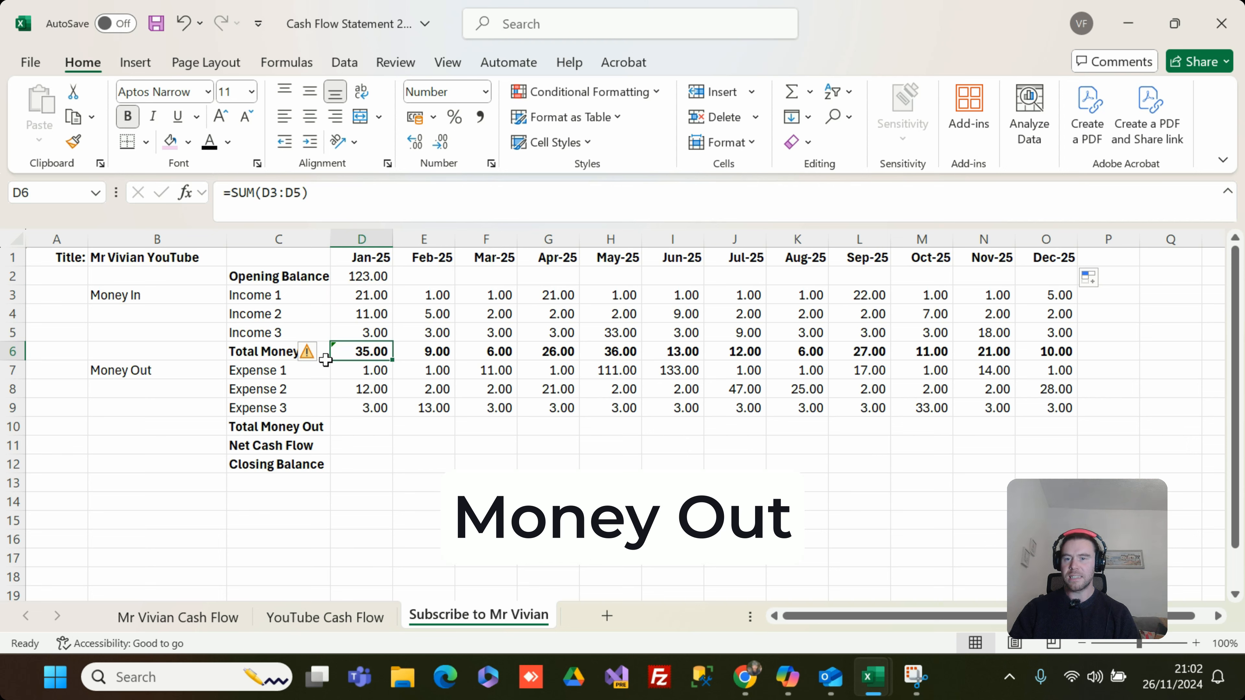
# Examine the Money Out section: the three expense rows, their monthly amounts and the Total Money Out row
pyautogui.click(193, 376)
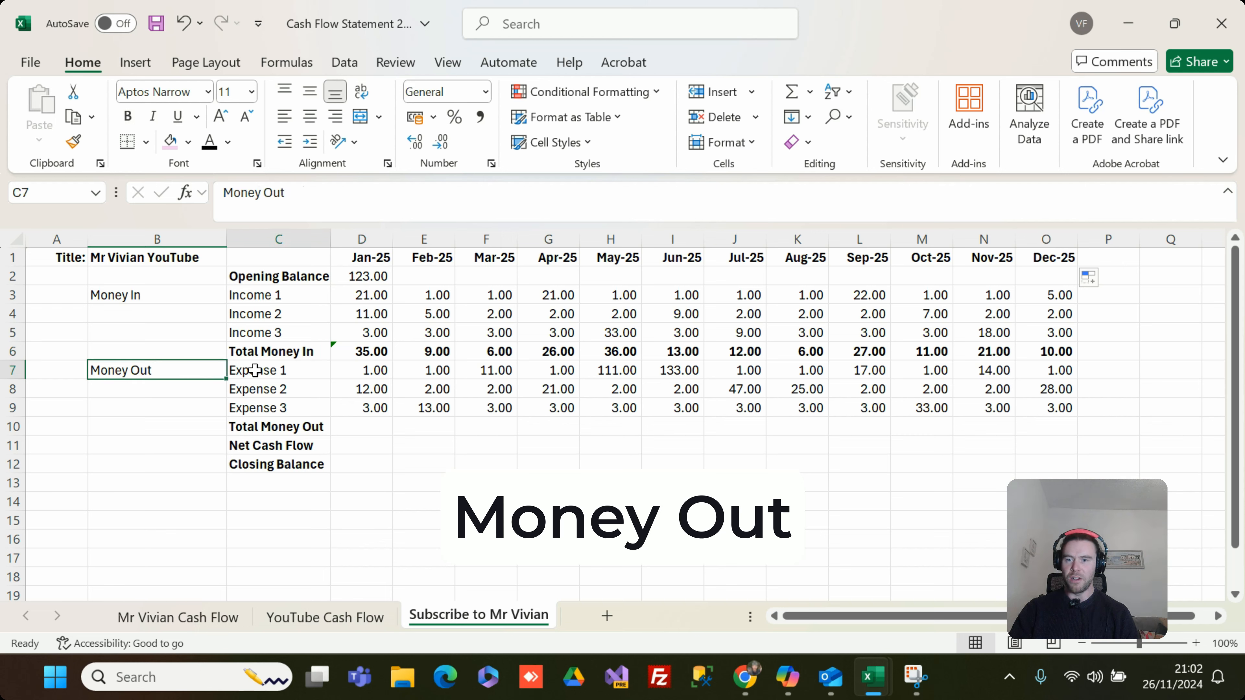
pyautogui.moveTo(255, 371); pyautogui.dragTo(1045, 407)
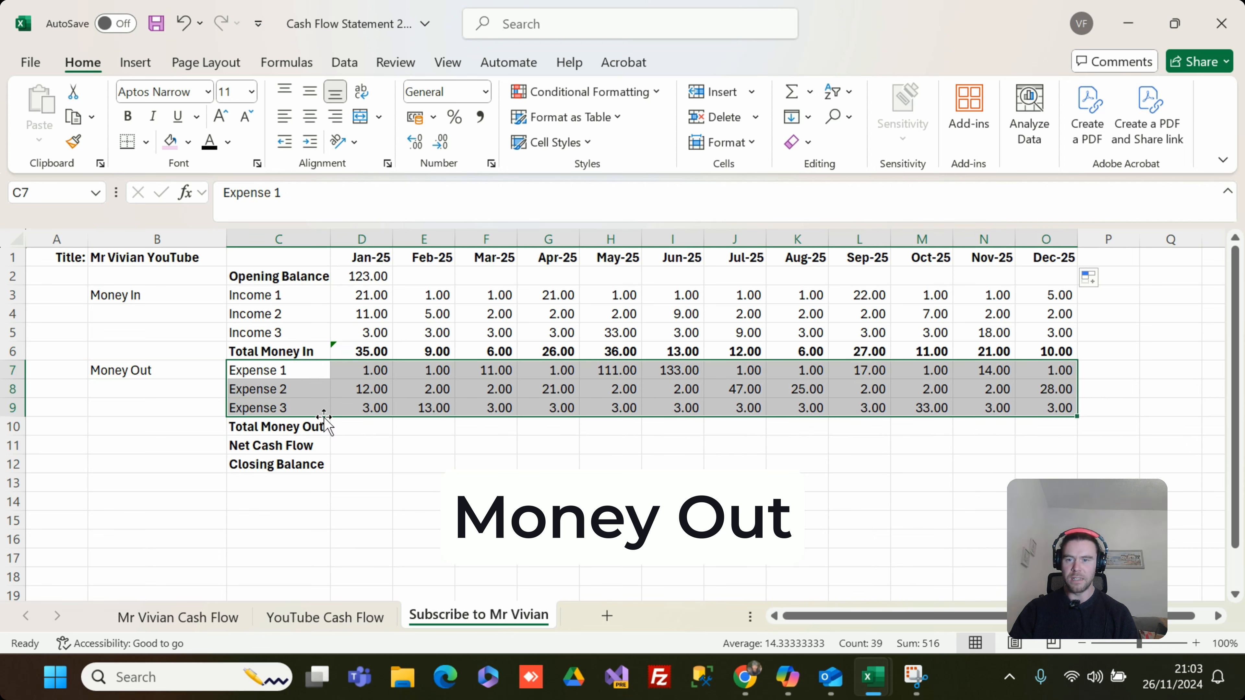
pyautogui.click(297, 374)
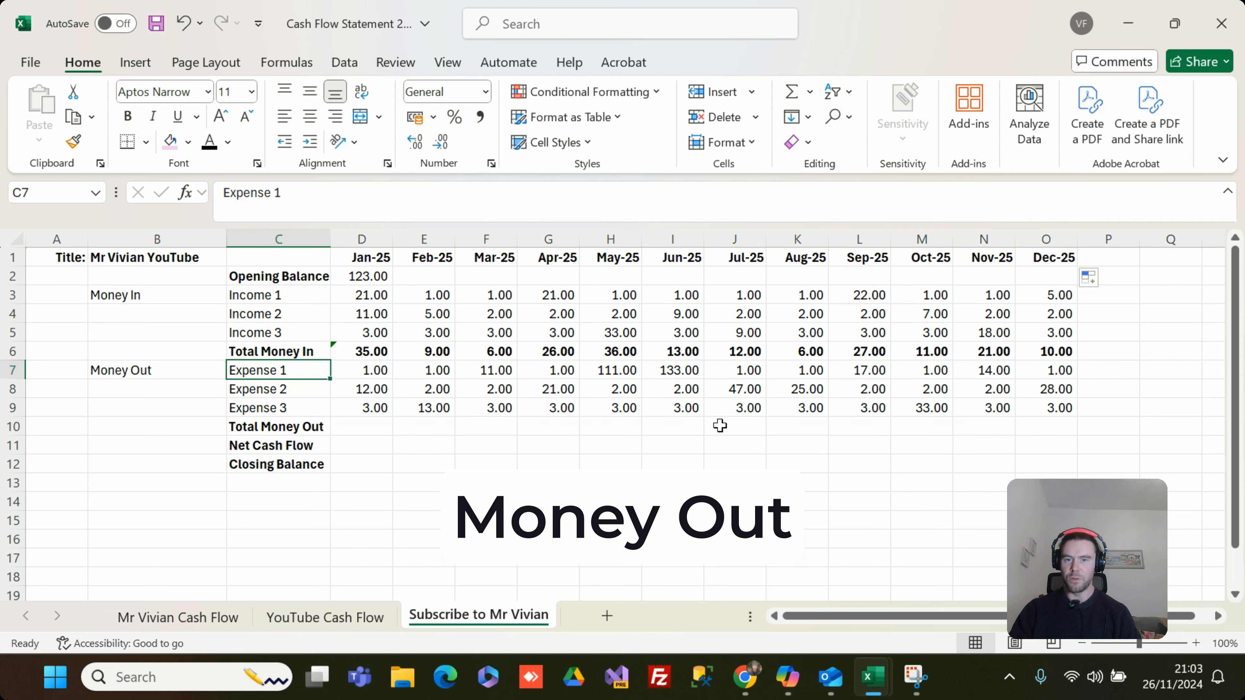
pyautogui.moveTo(959, 392); pyautogui.dragTo(367, 375)
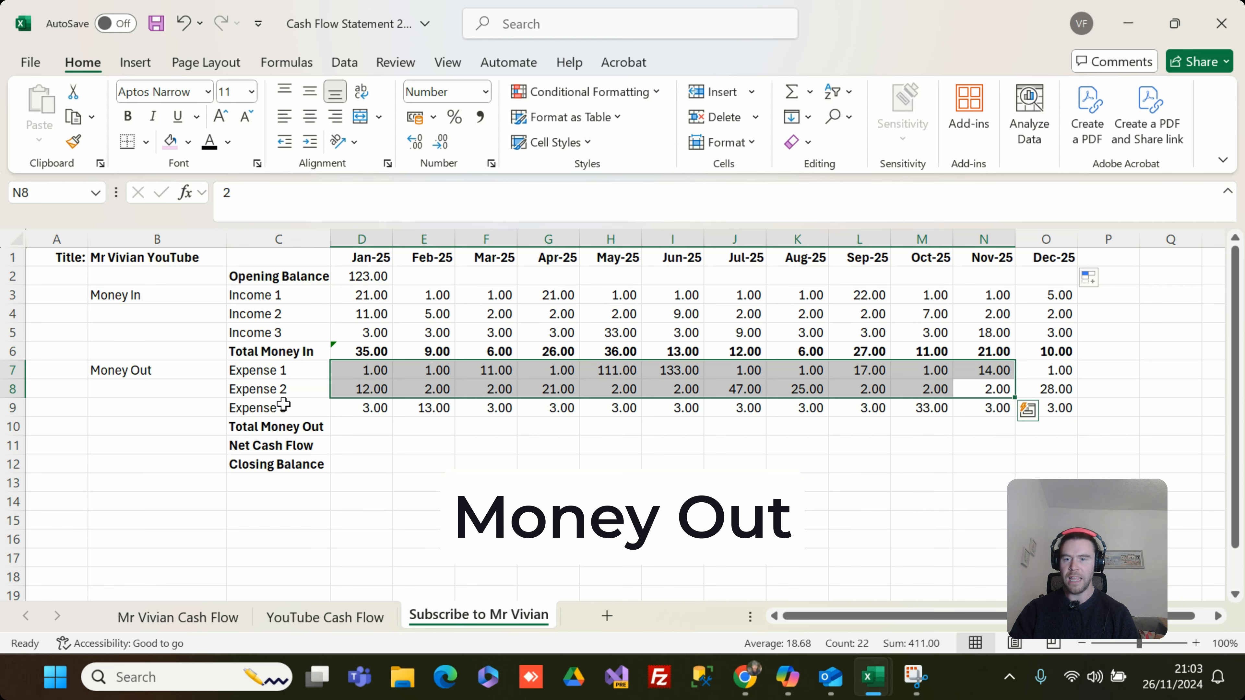
pyautogui.click(260, 428)
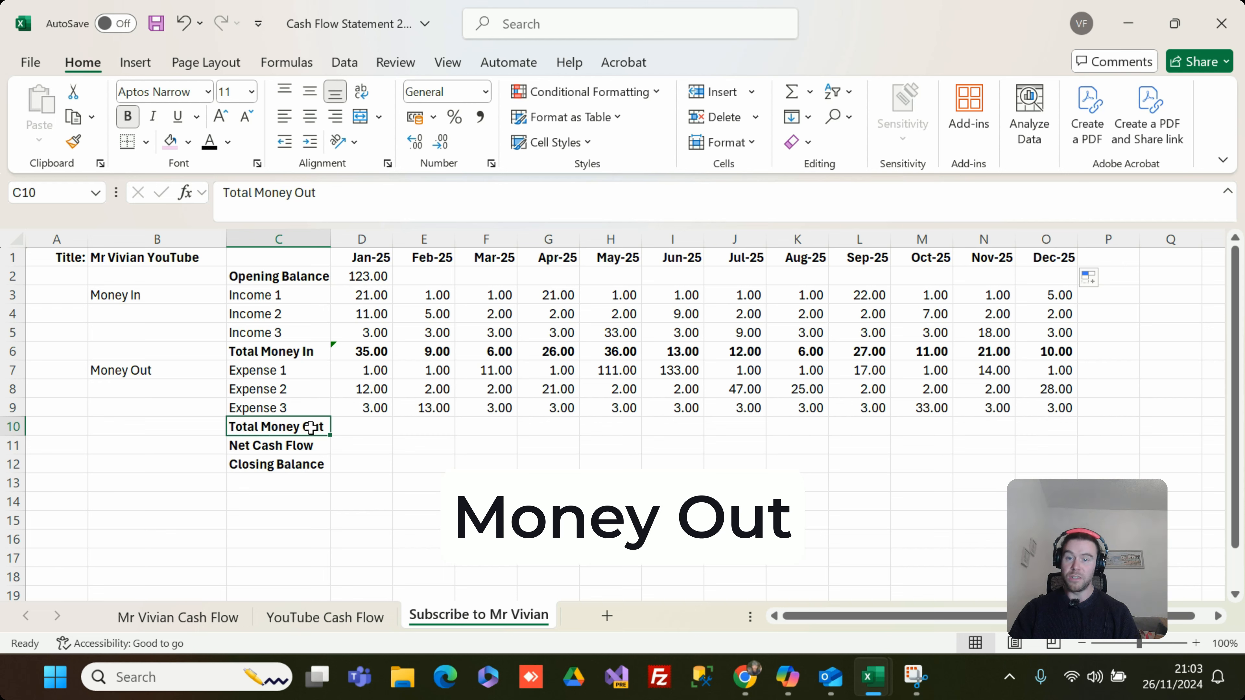
pyautogui.click(357, 427)
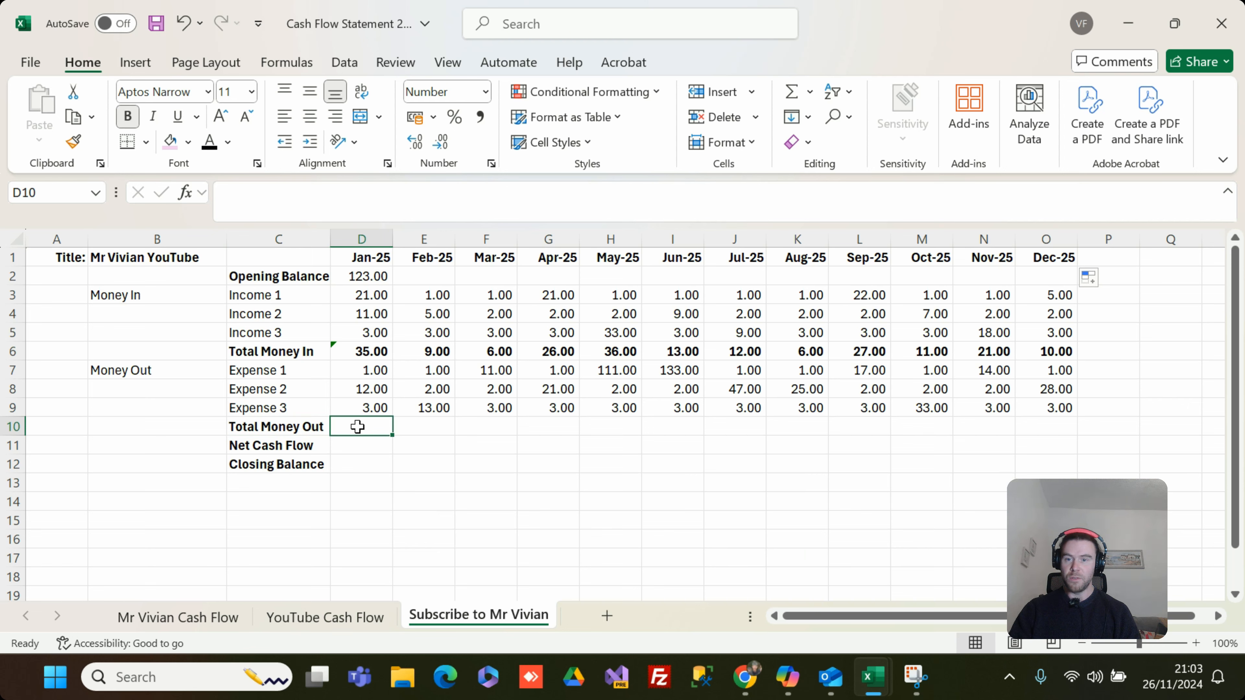
# Check January's Total Money In formula against its income cells D3:D5, and inspect the matching expense cells D7:D9
pyautogui.click(374, 352)
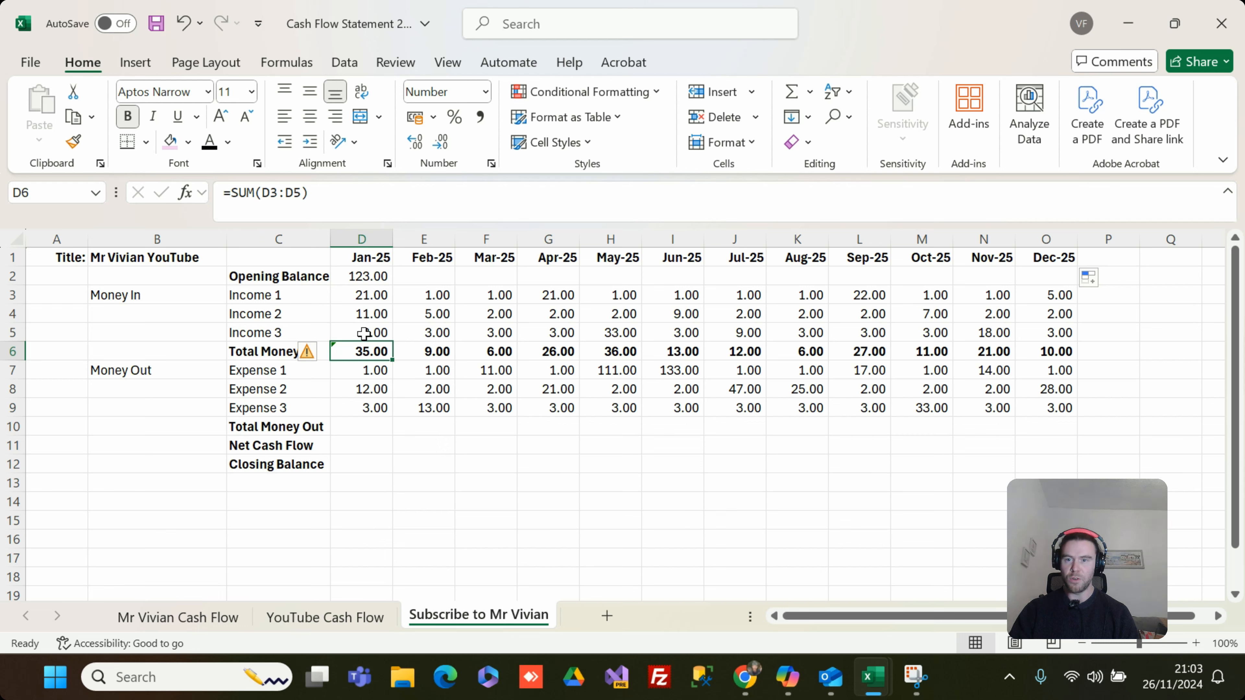
pyautogui.click(367, 294)
pyautogui.moveTo(367, 294); pyautogui.dragTo(367, 330)
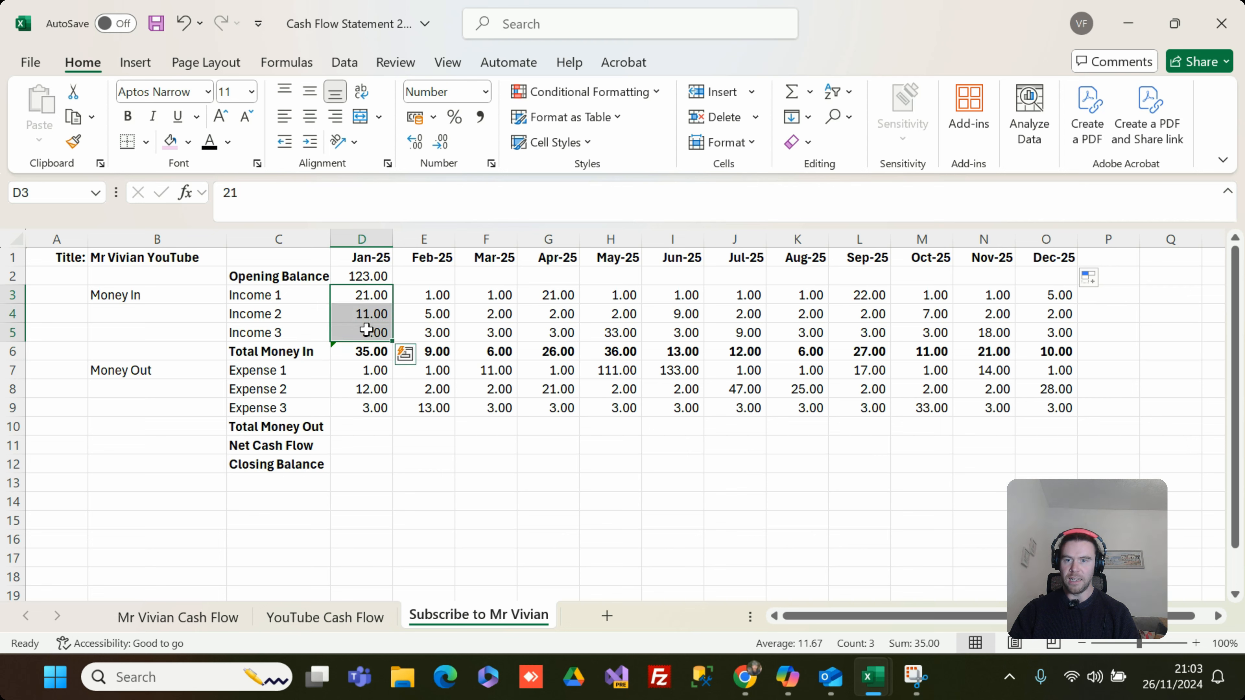
pyautogui.click(361, 355)
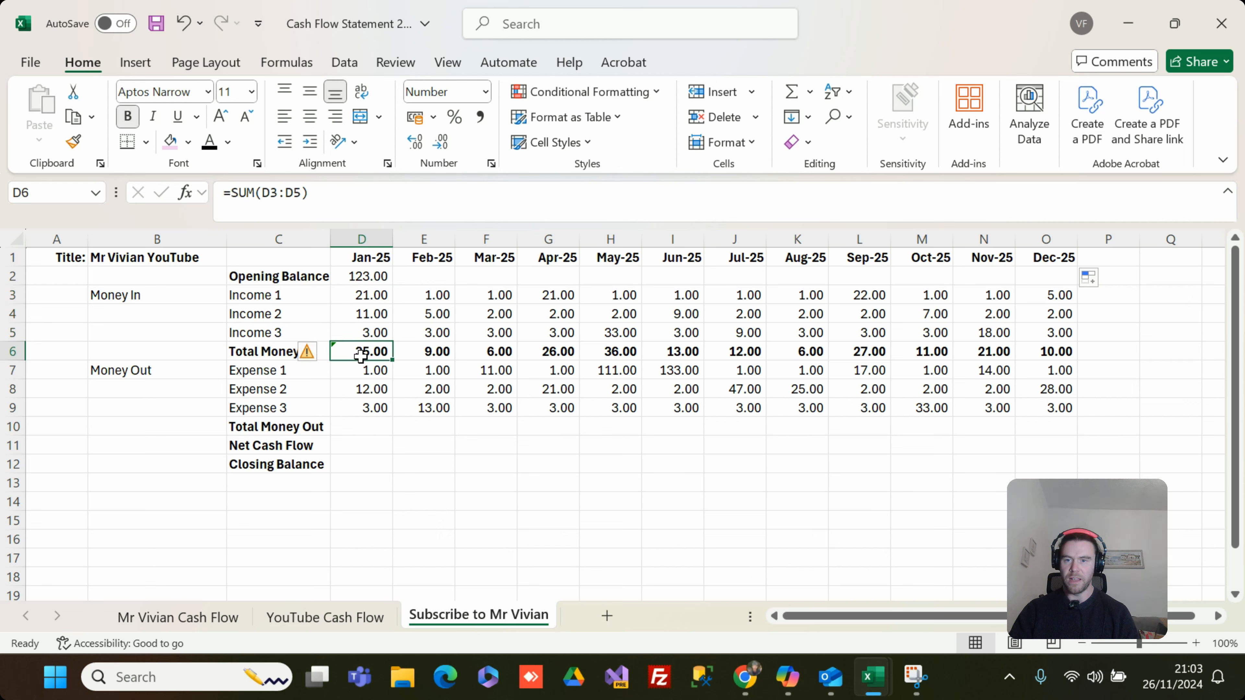
pyautogui.click(372, 370)
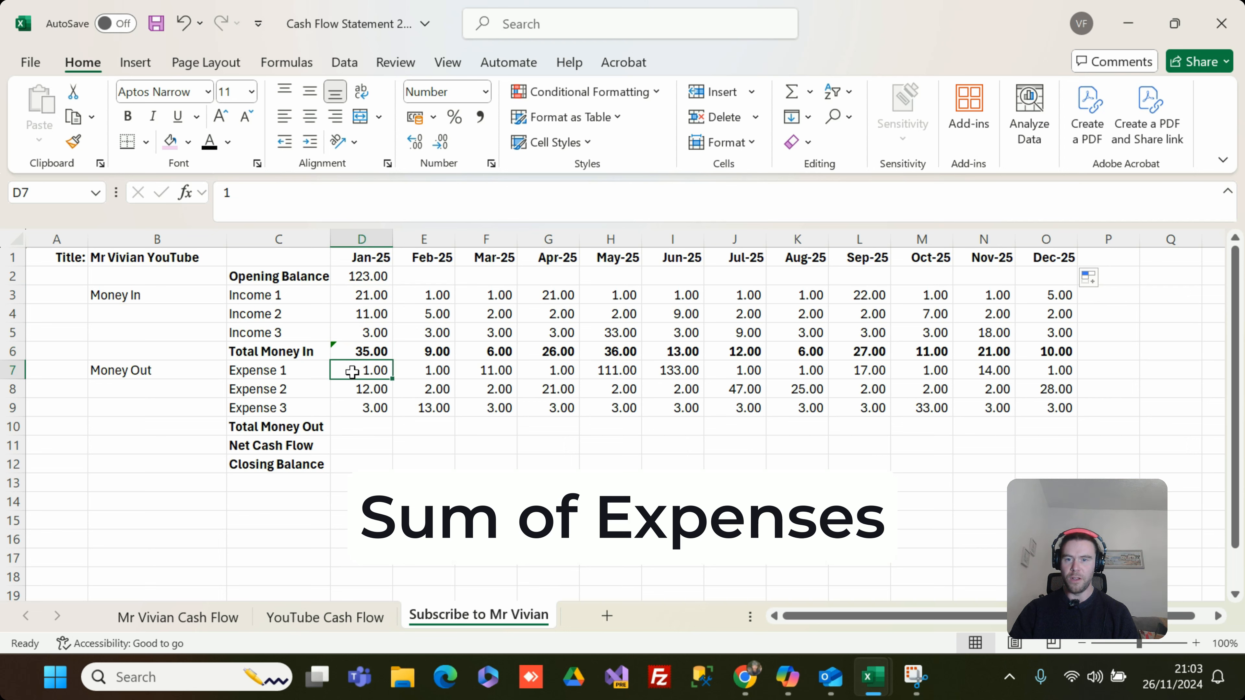
pyautogui.moveTo(348, 392); pyautogui.dragTo(350, 404)
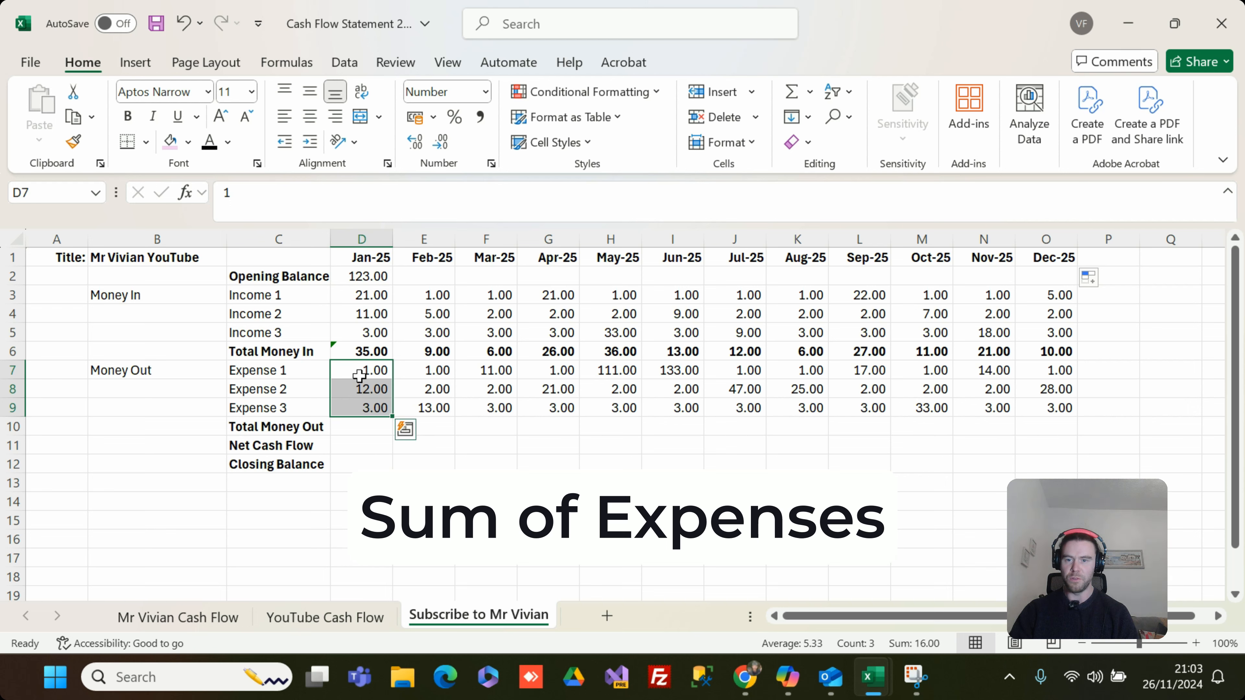
# Enter the formula =SUM(D7:D9) in January's Total Money Out cell D10
pyautogui.click(353, 427)
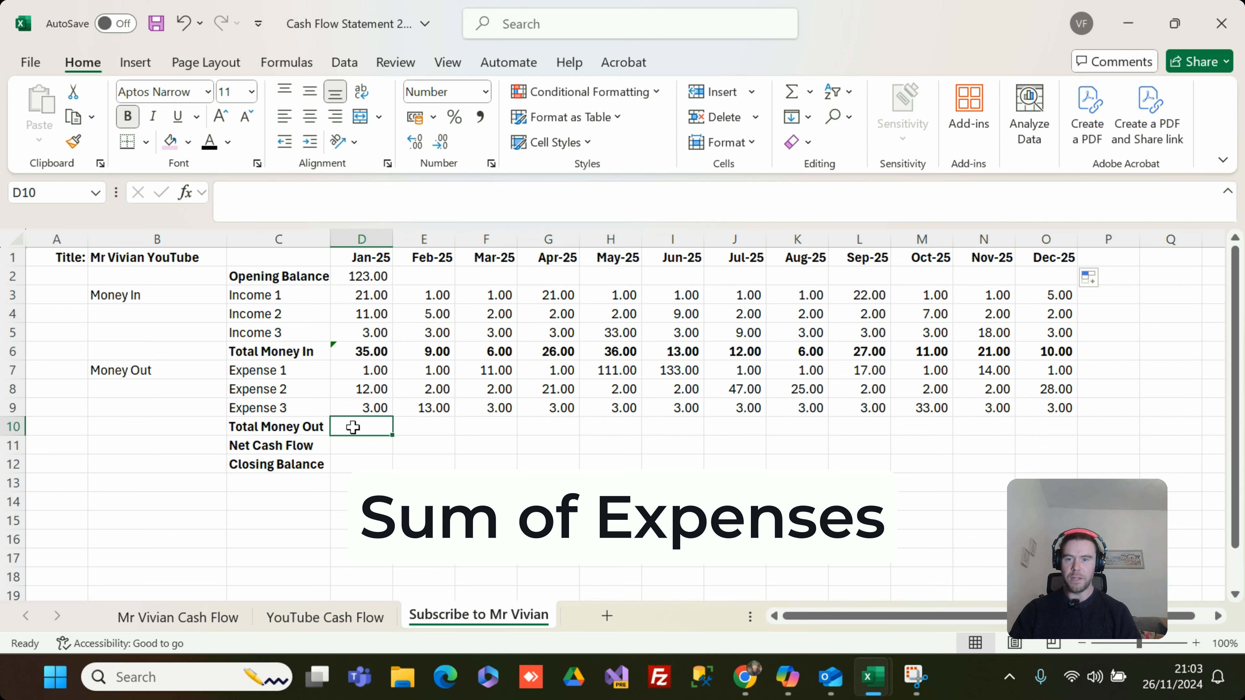
pyautogui.click(403, 199)
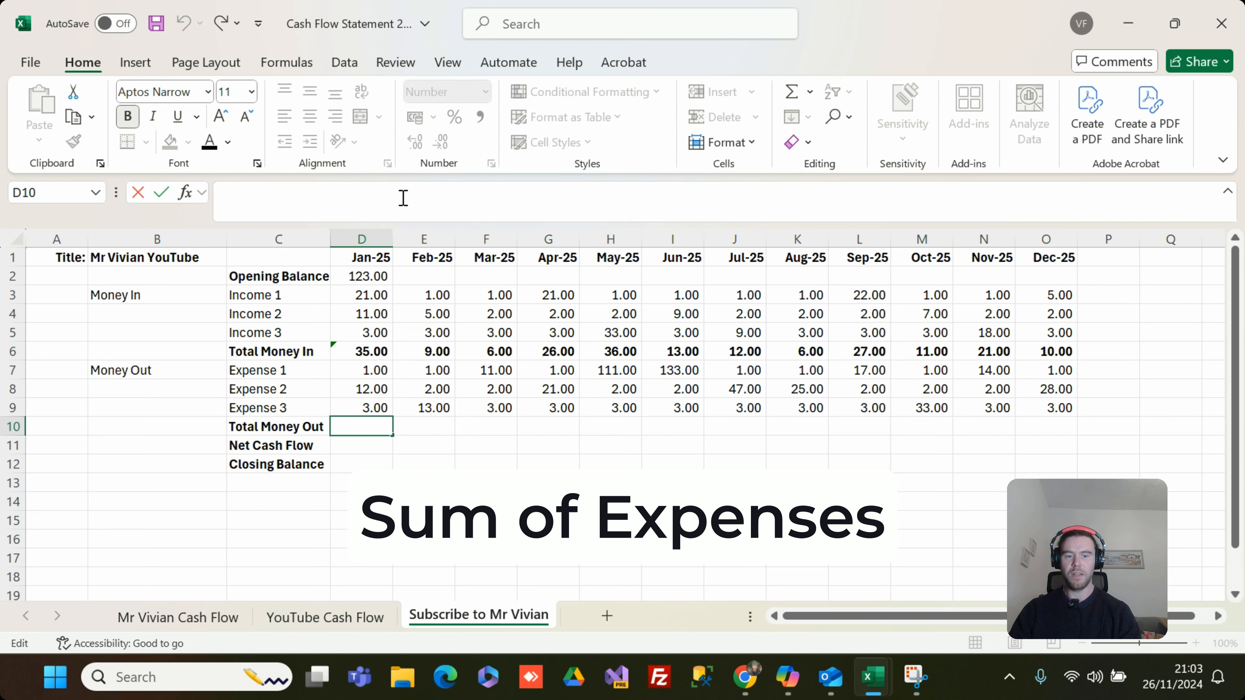
pyautogui.write('=')
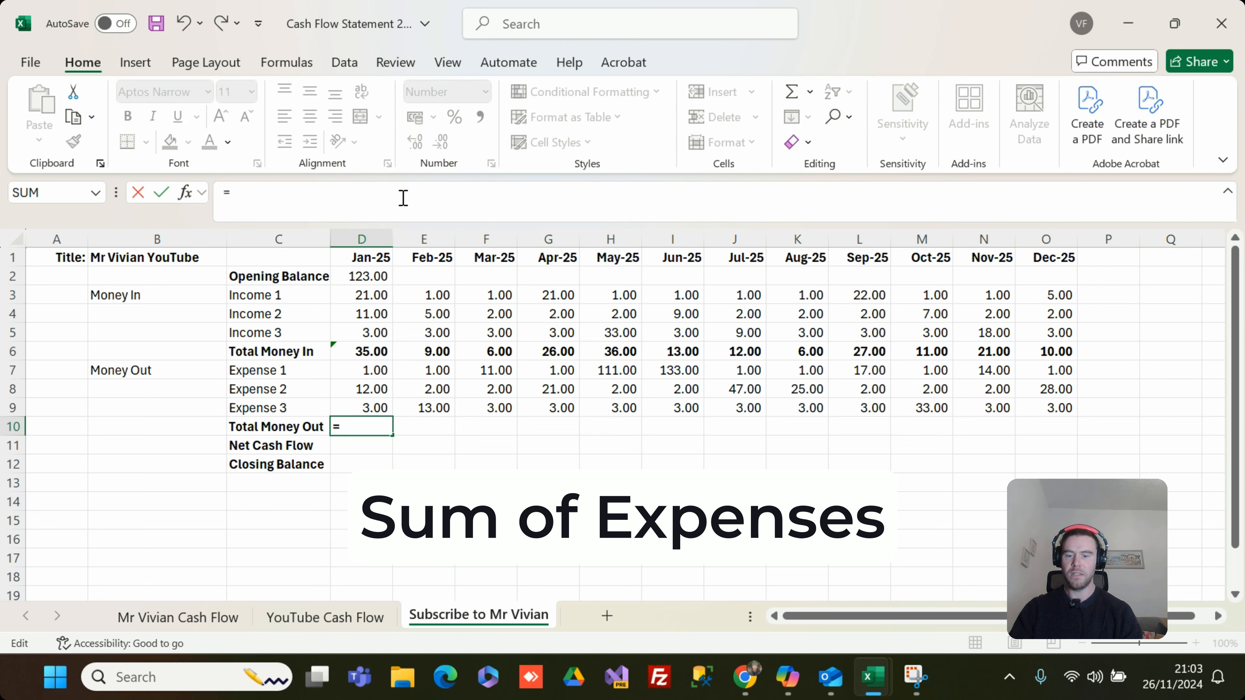
pyautogui.write('SUM')
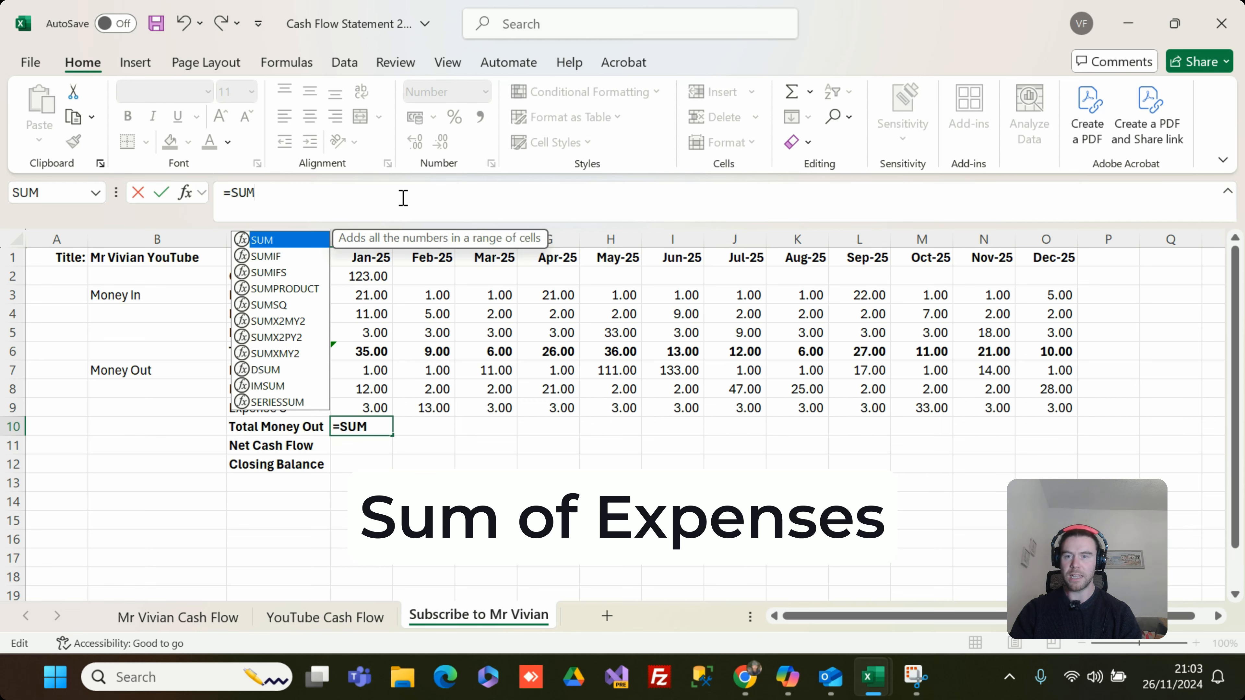
pyautogui.write('(')
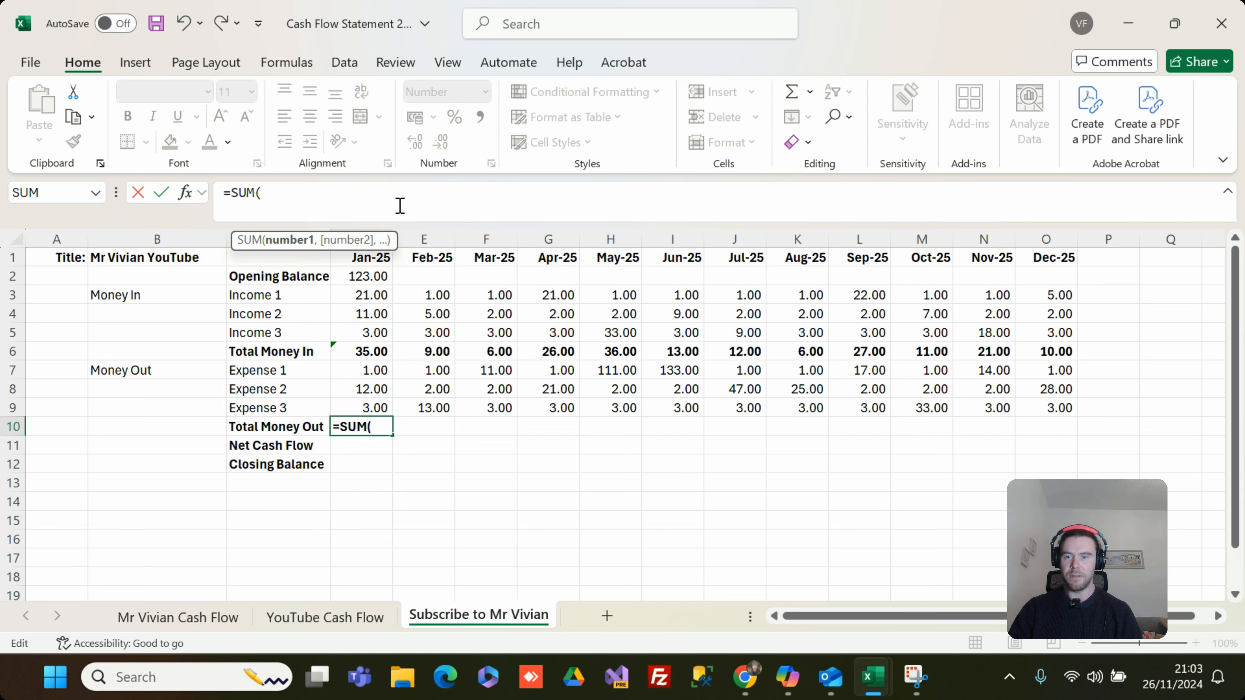
pyautogui.click(364, 369)
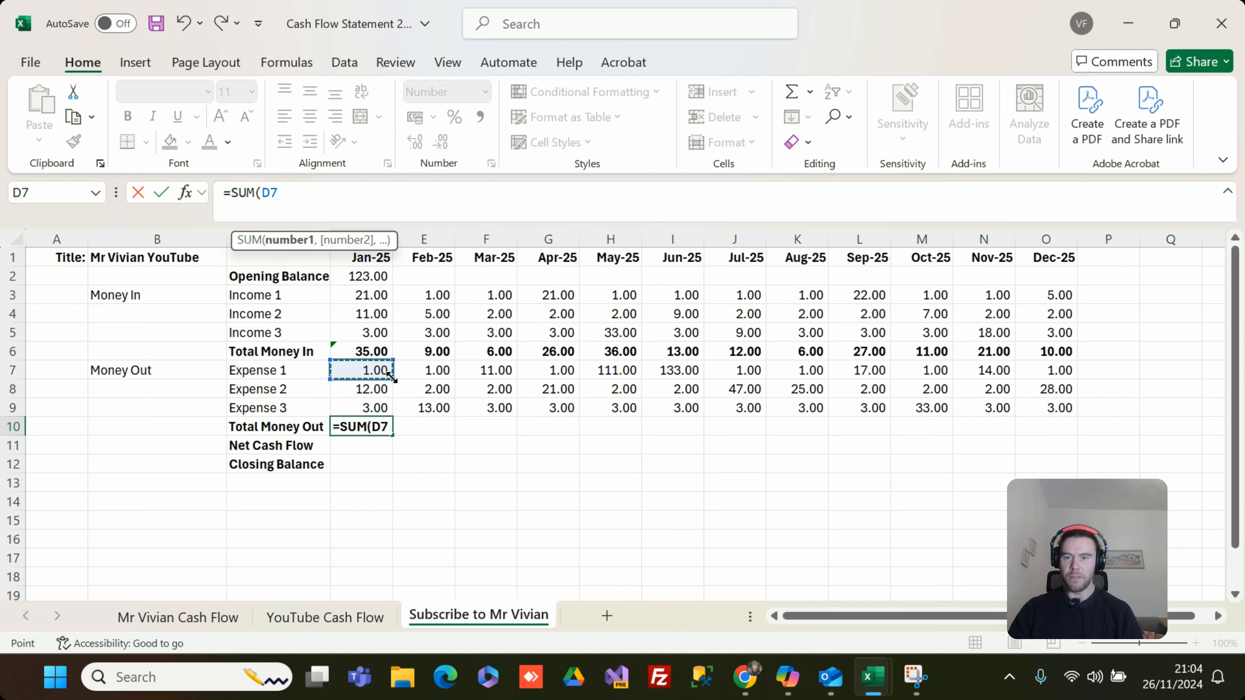
pyautogui.moveTo(390, 378); pyautogui.dragTo(387, 410)
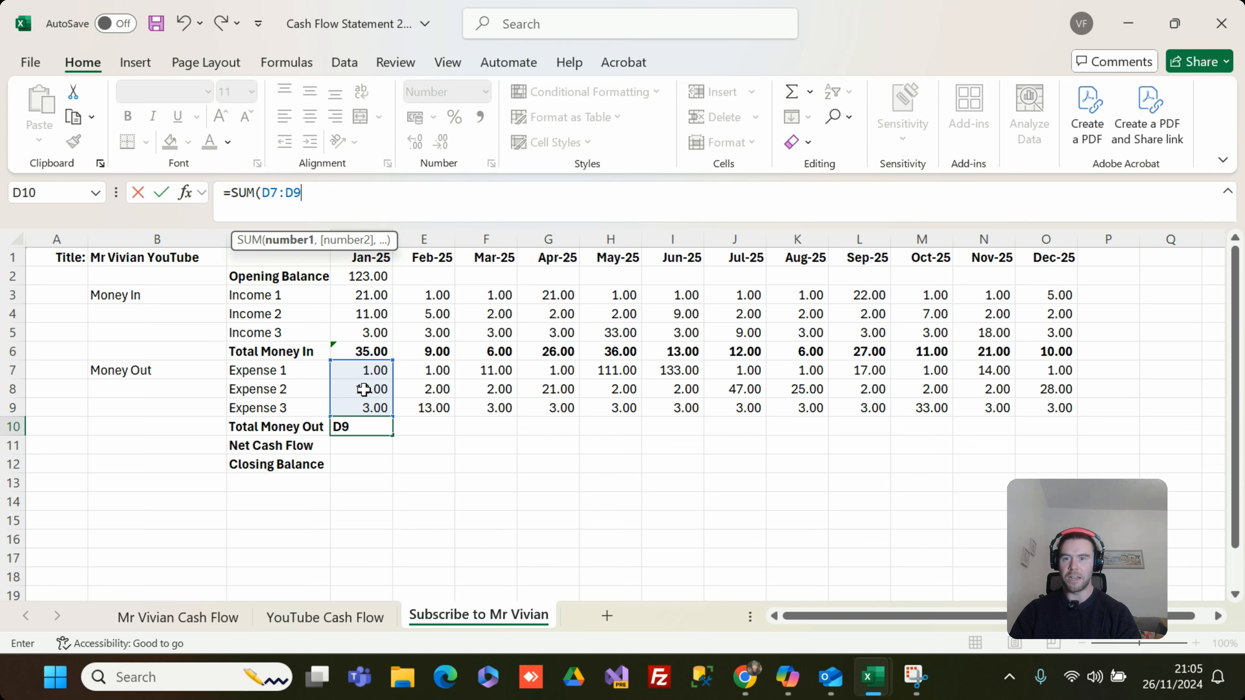
pyautogui.write(')')
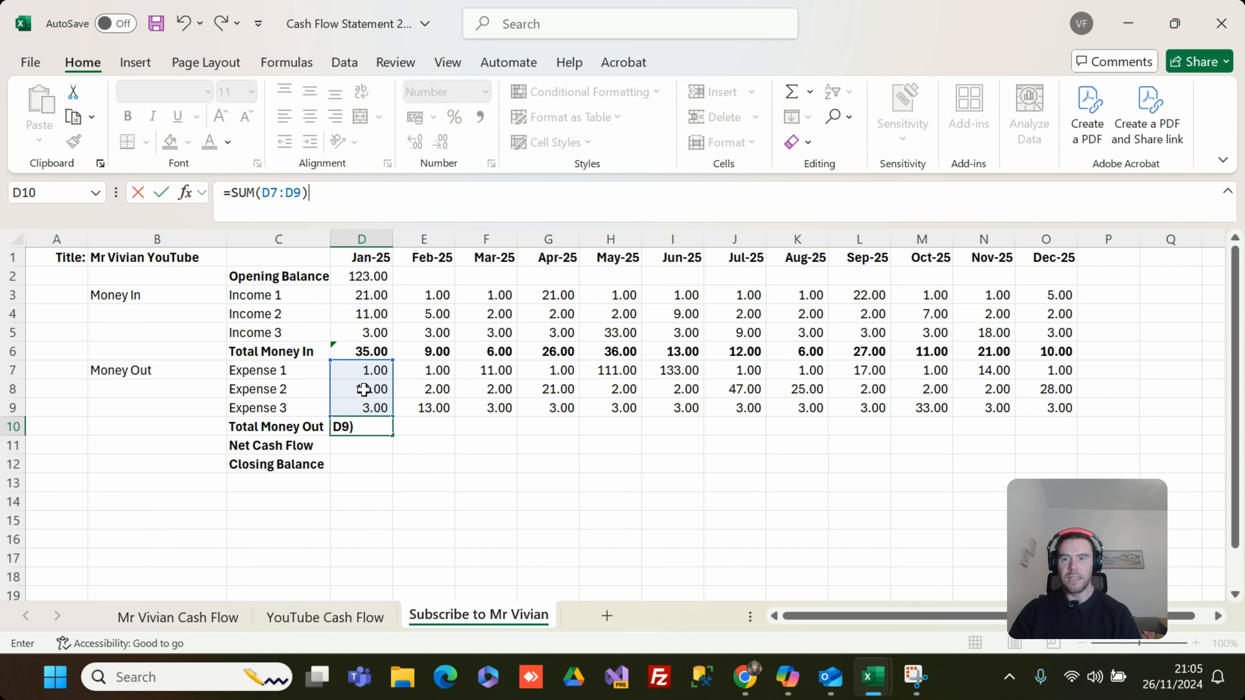
pyautogui.press('Return')
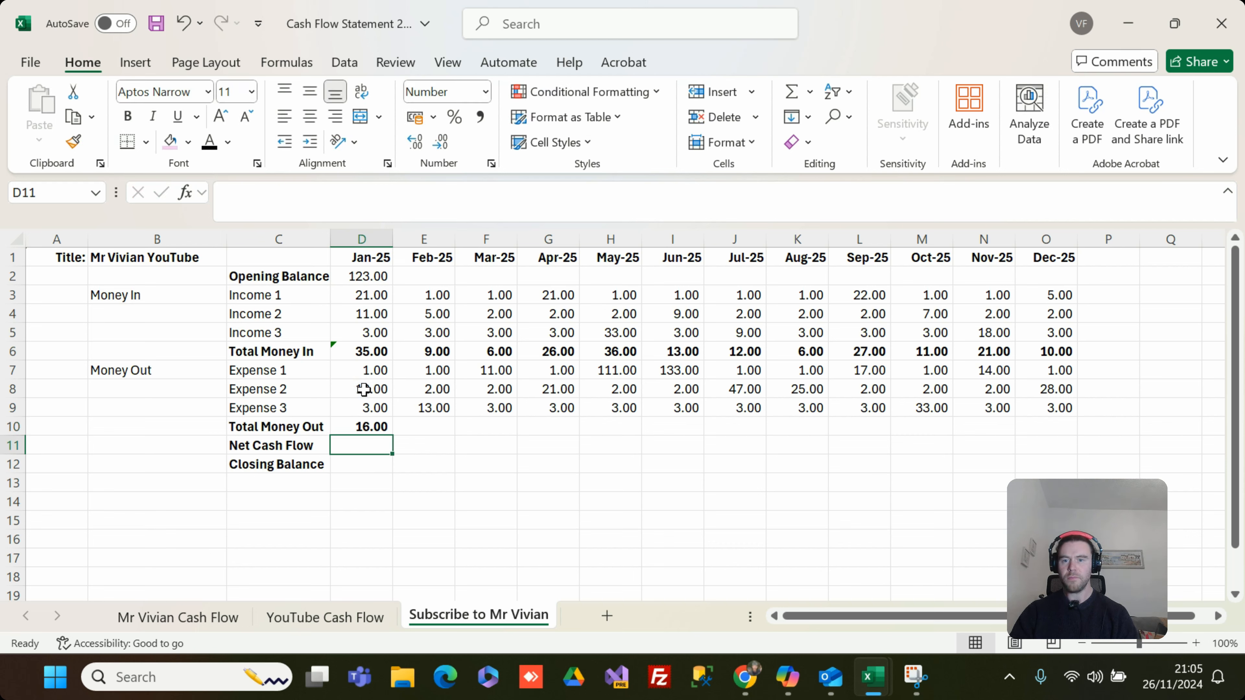
# Check January's Total Money Out formula against its expense cells and fill it across row 10 to December
pyautogui.click(370, 422)
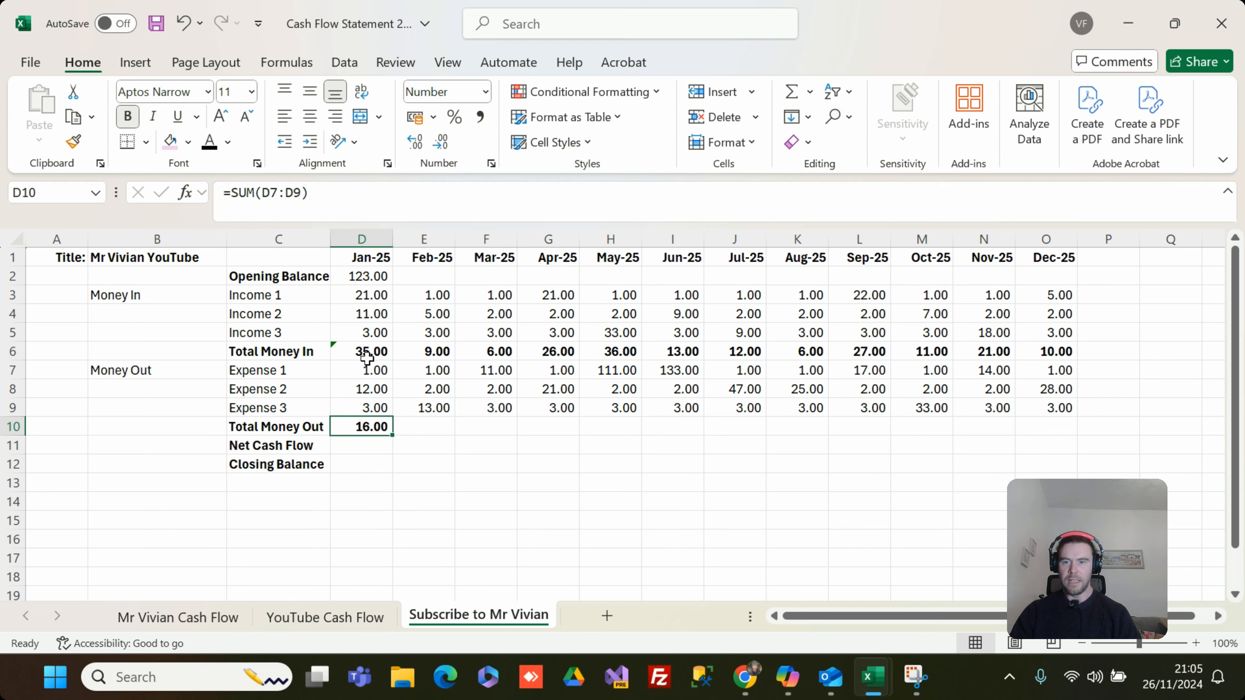
pyautogui.moveTo(367, 367); pyautogui.dragTo(371, 405)
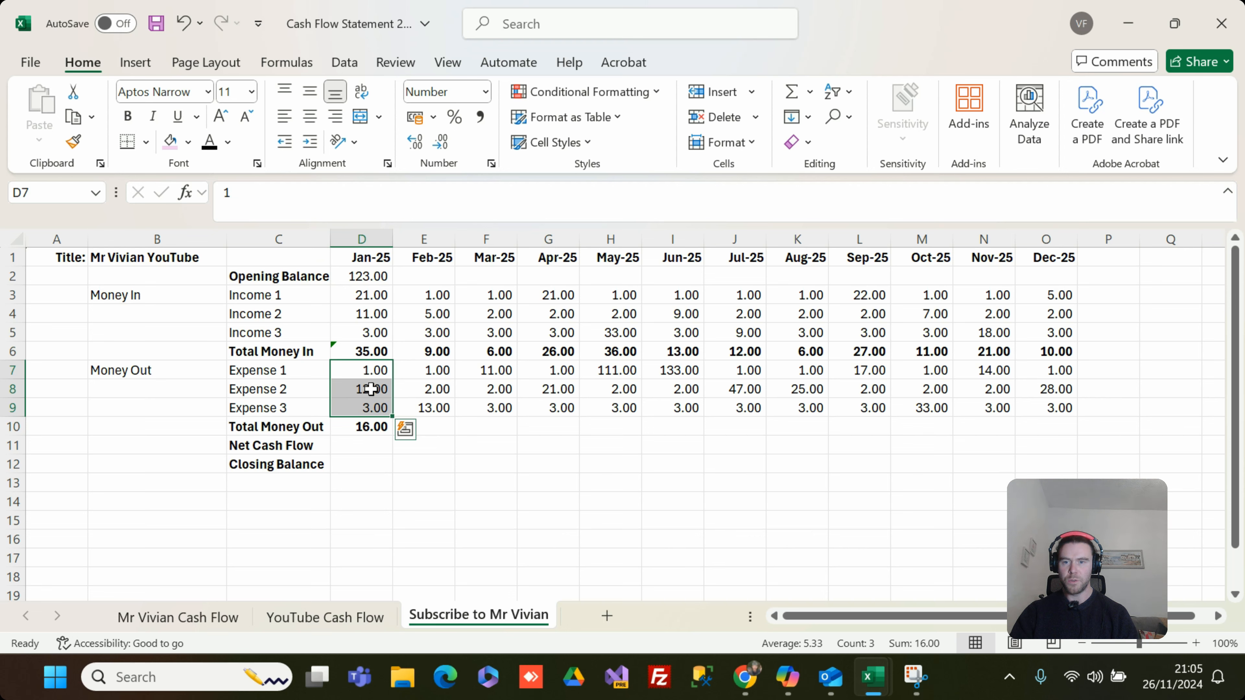
pyautogui.click(368, 427)
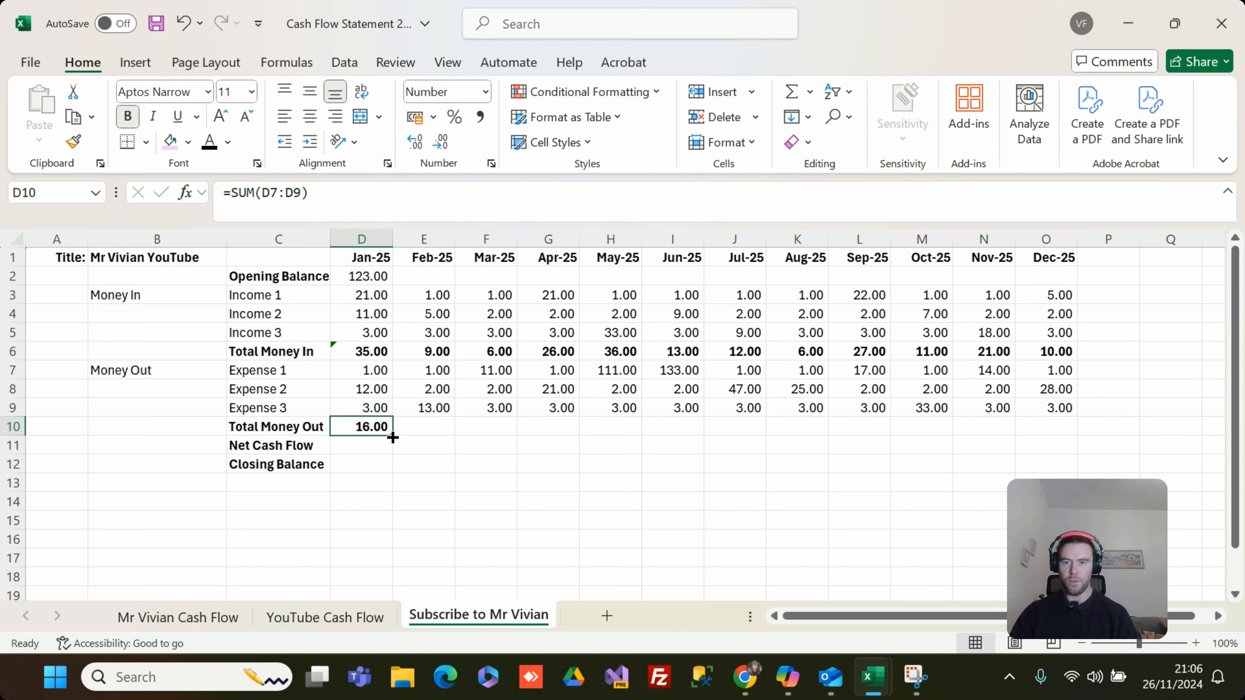
pyautogui.moveTo(393, 437); pyautogui.dragTo(393, 437)
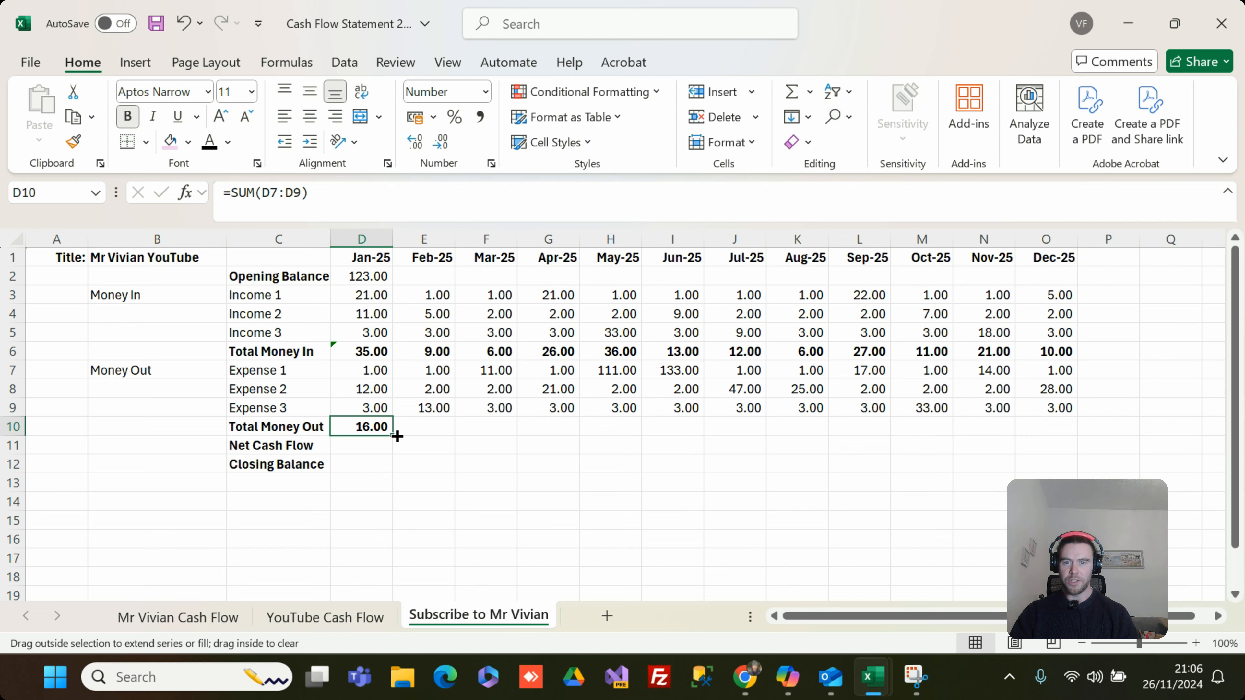
pyautogui.moveTo(397, 436); pyautogui.dragTo(1060, 428)
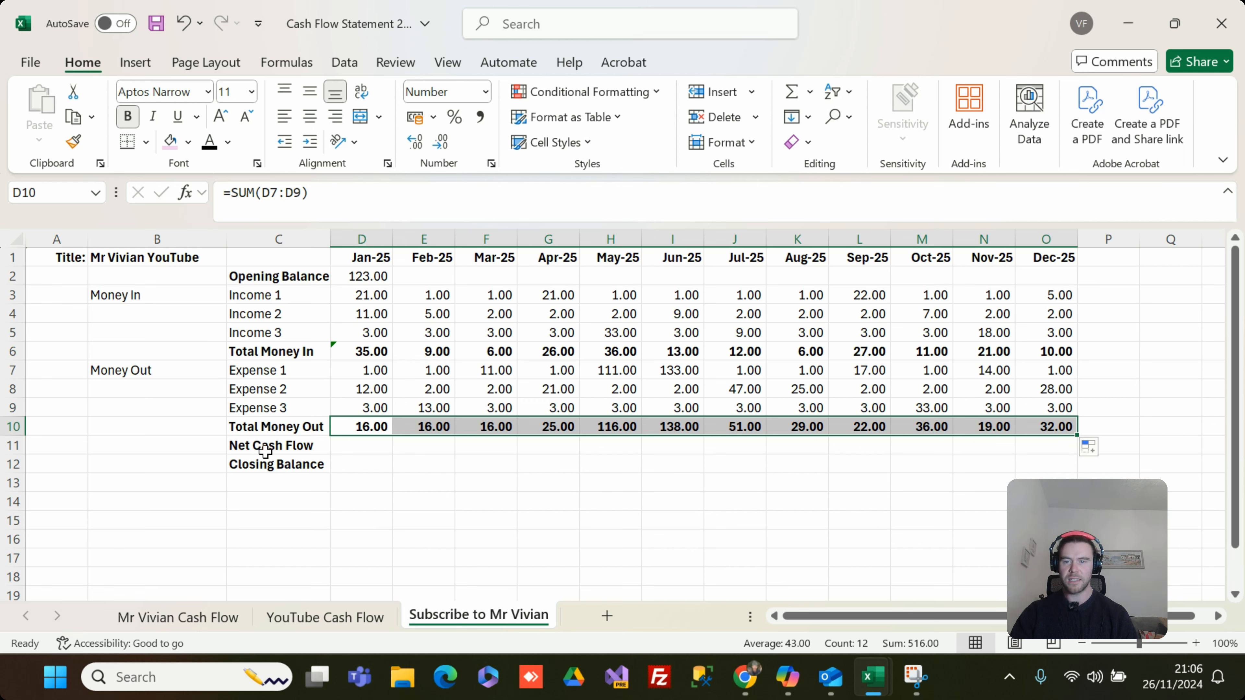
# Enter =SUM(D6-D10) as January's Net Cash Flow in D11 and fill the formula across to December
pyautogui.click(349, 449)
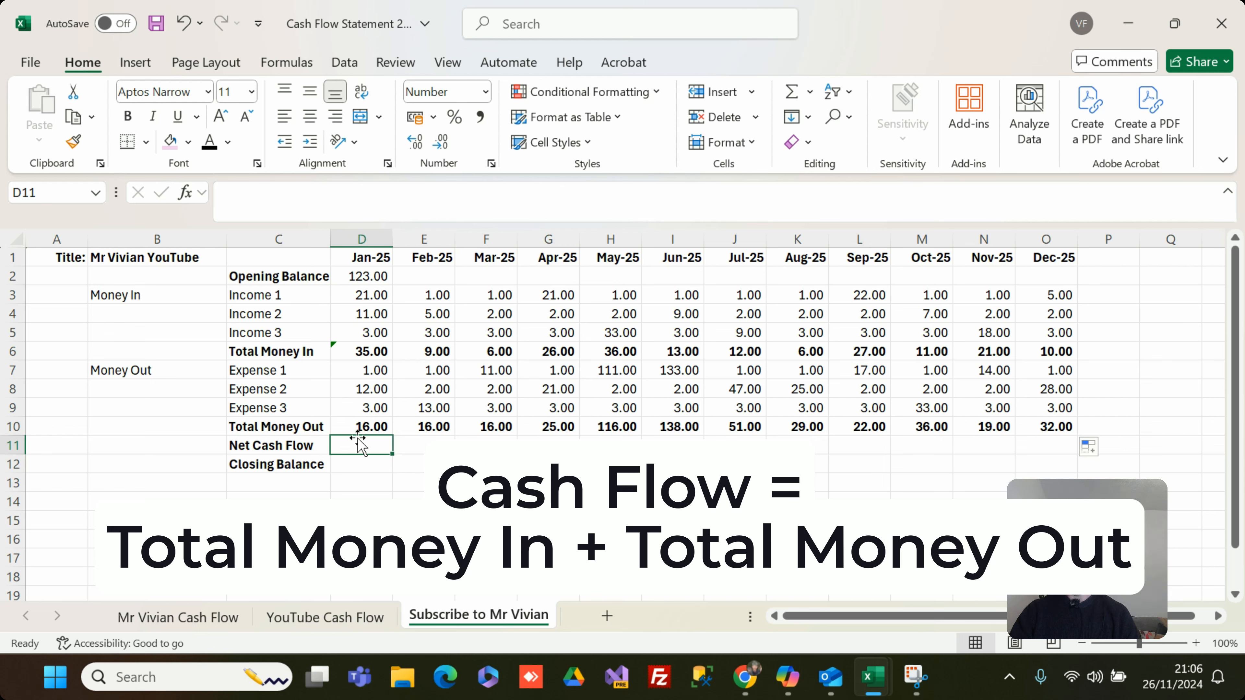
pyautogui.click(346, 199)
pyautogui.write('=')
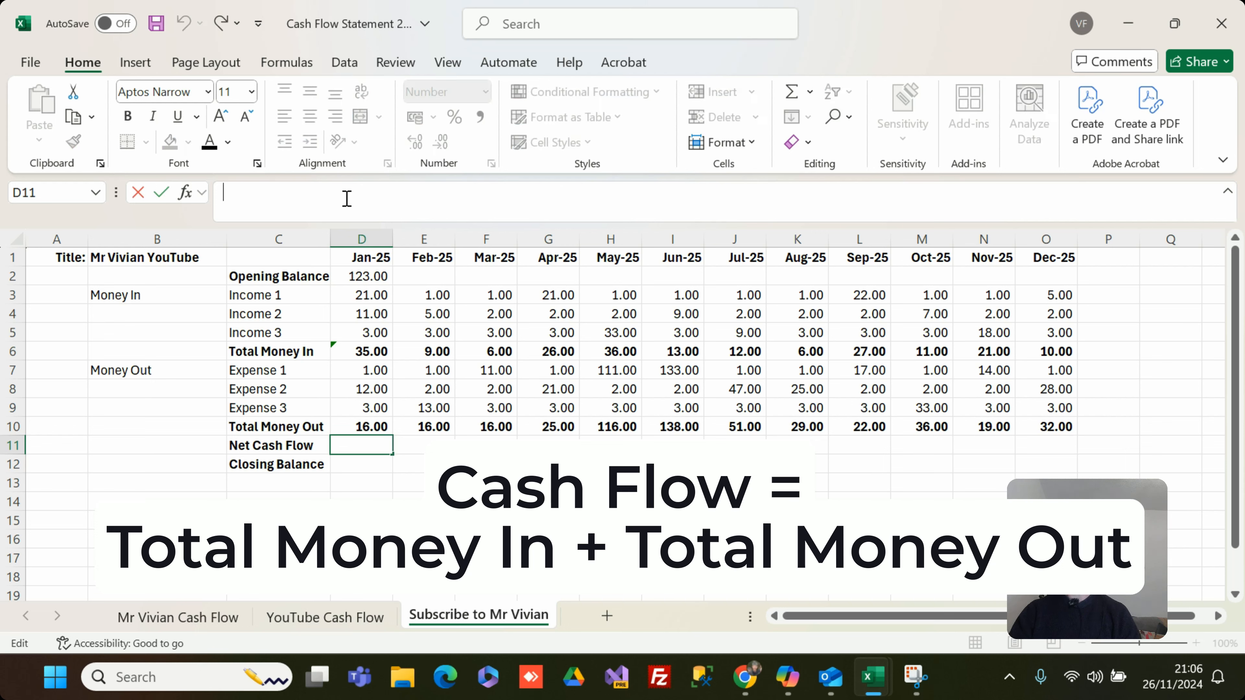
pyautogui.write('SUM')
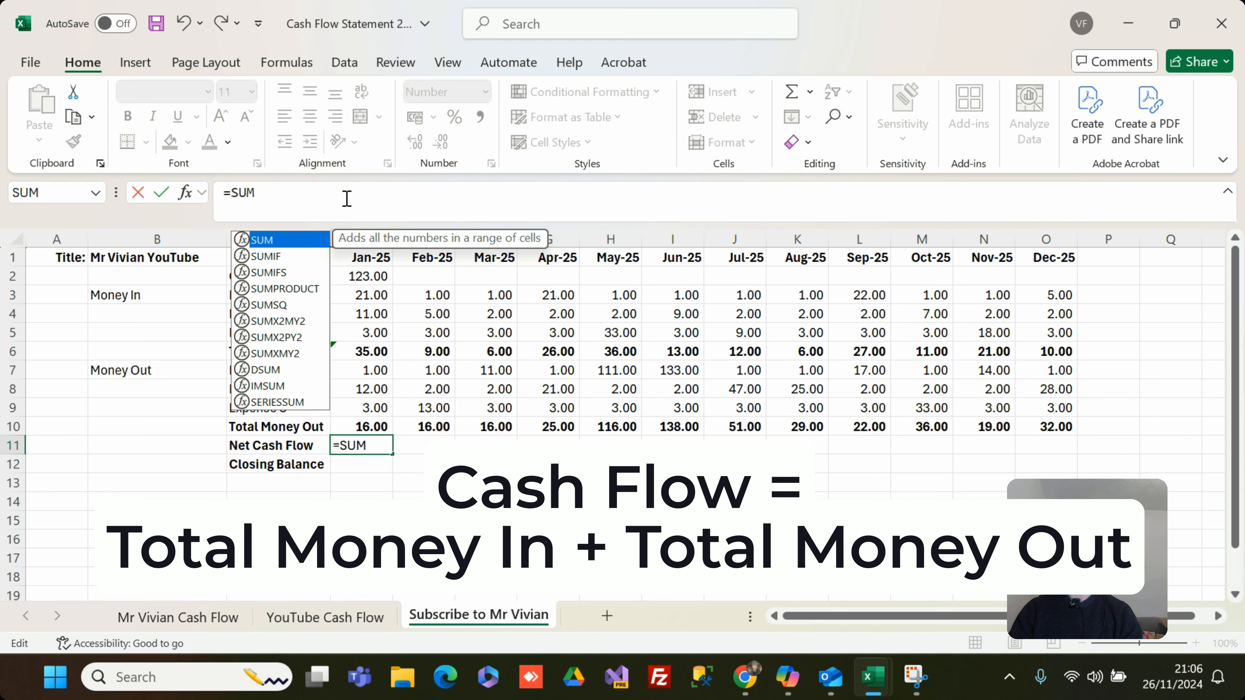
pyautogui.write('(')
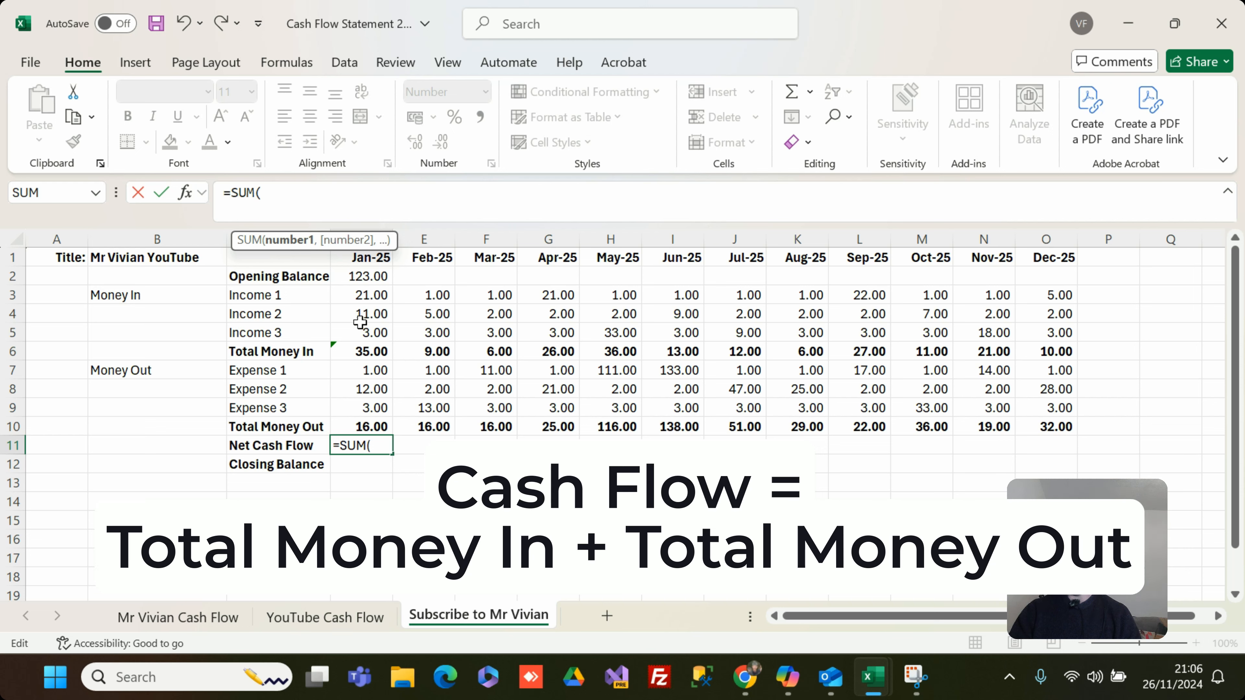
pyautogui.click(357, 349)
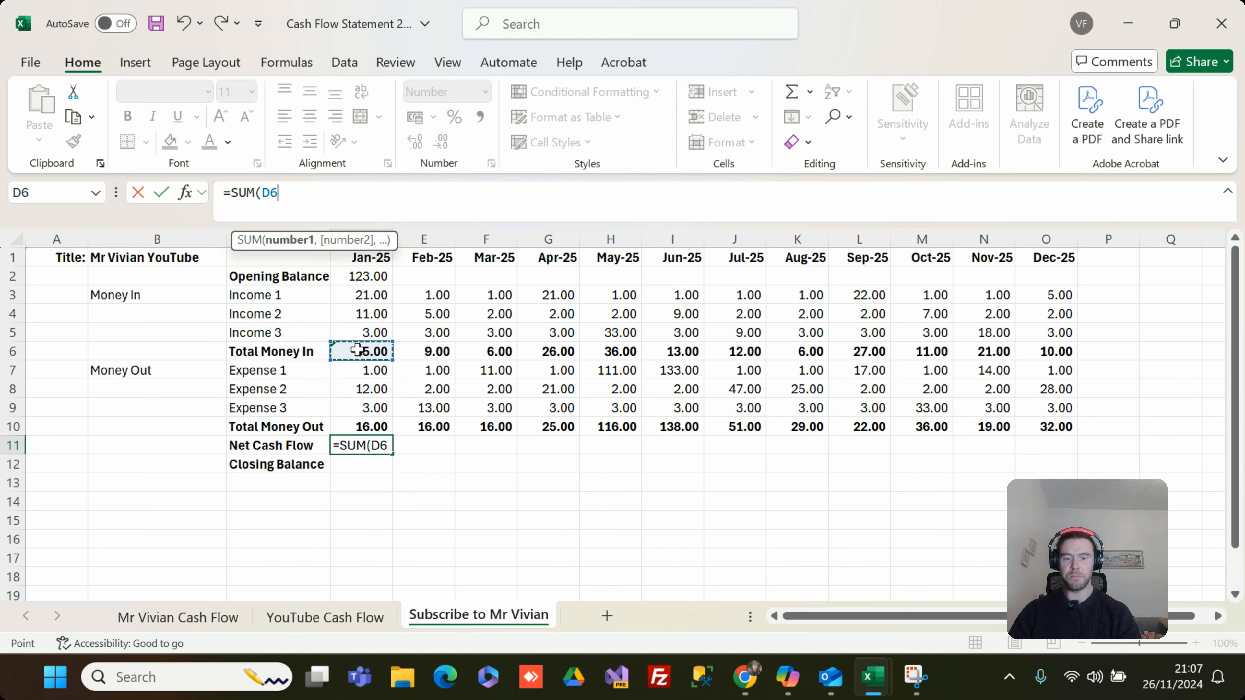
pyautogui.write('-')
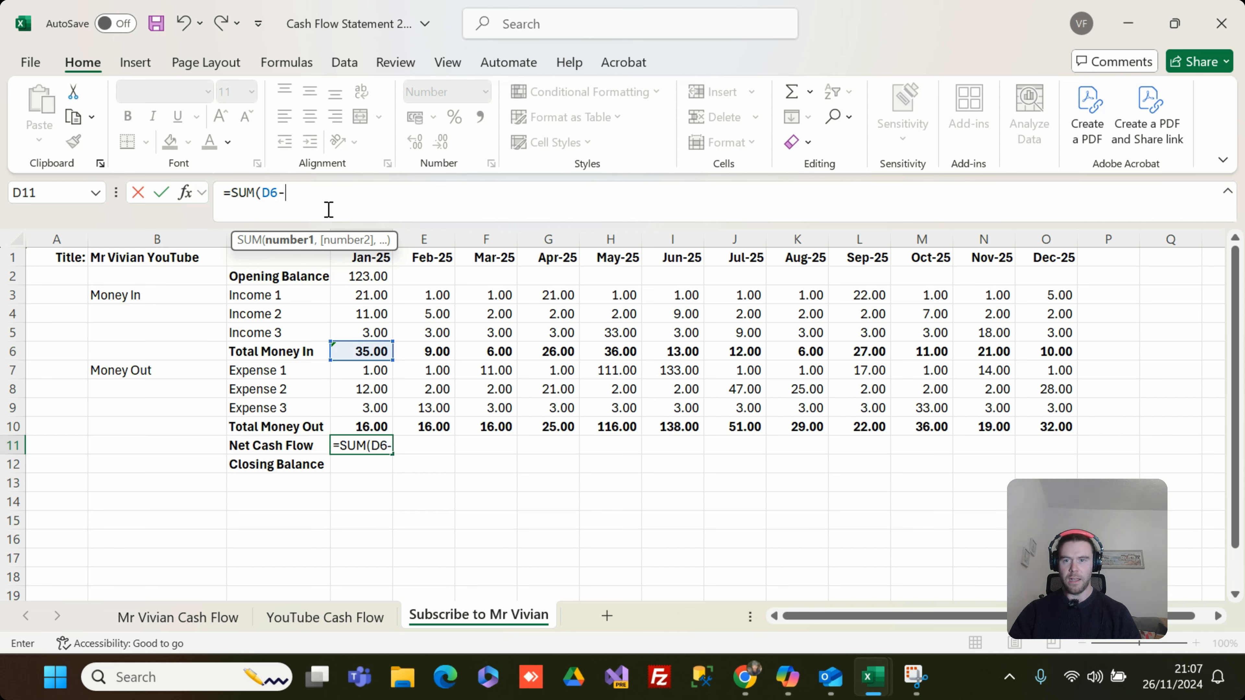
pyautogui.click(375, 427)
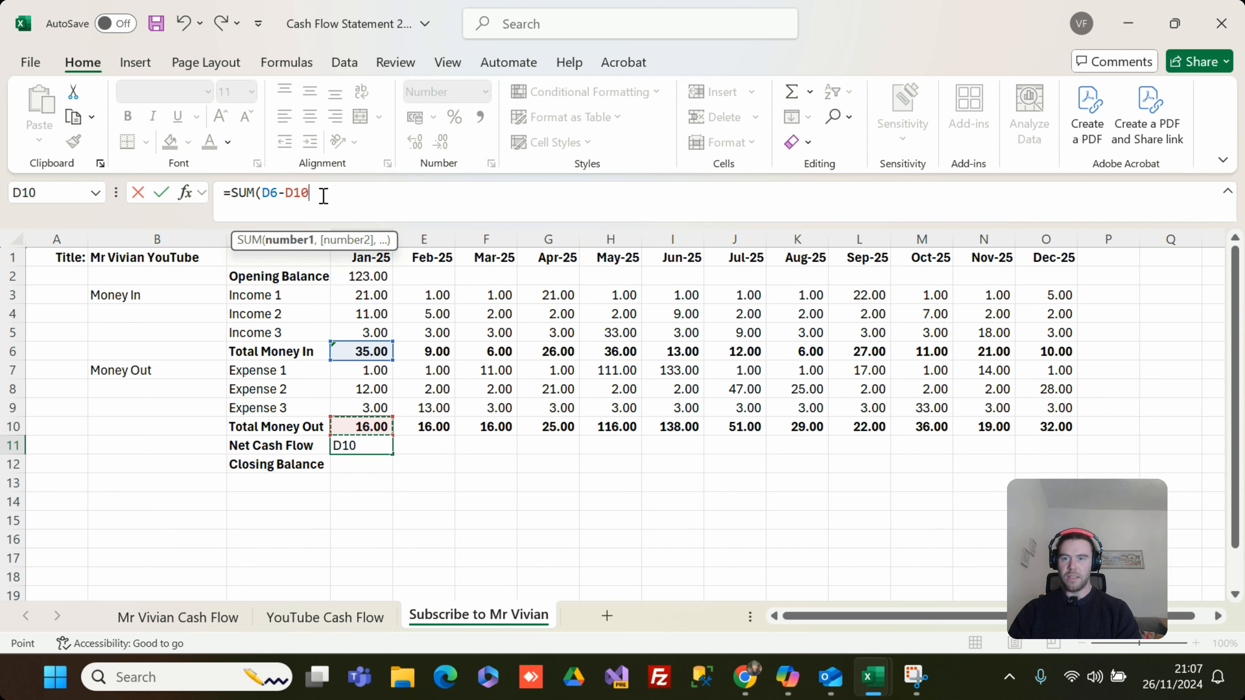
pyautogui.write(')')
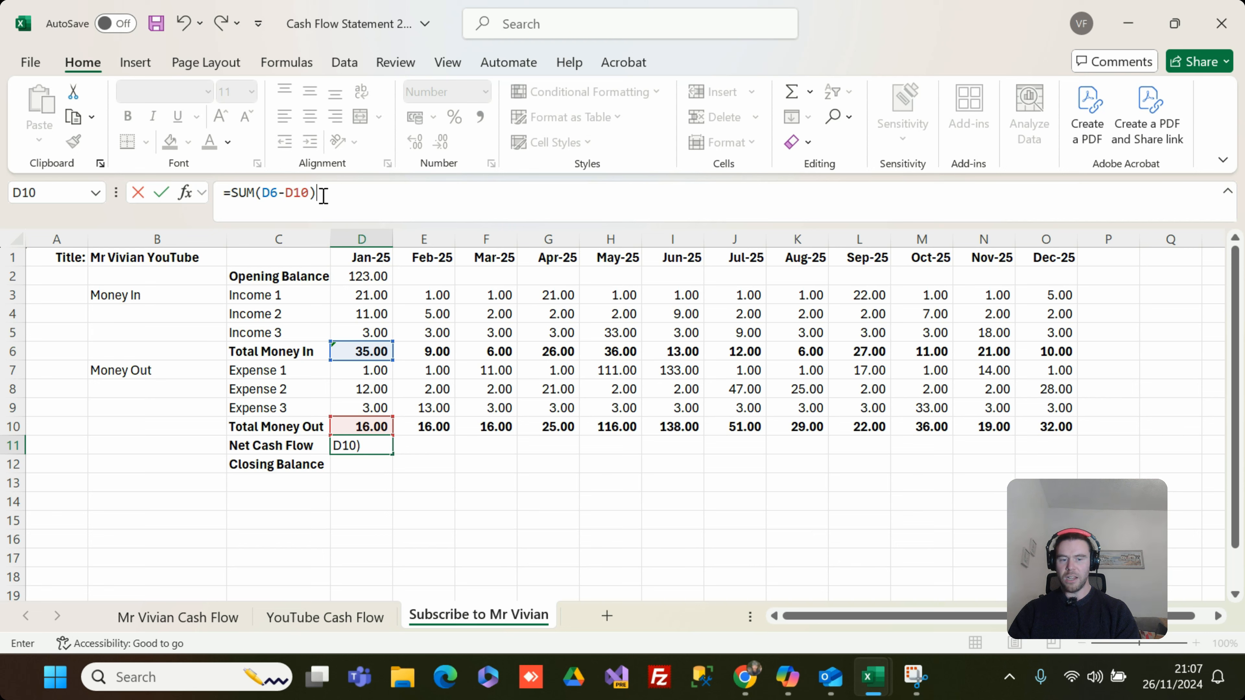
pyautogui.press('Return')
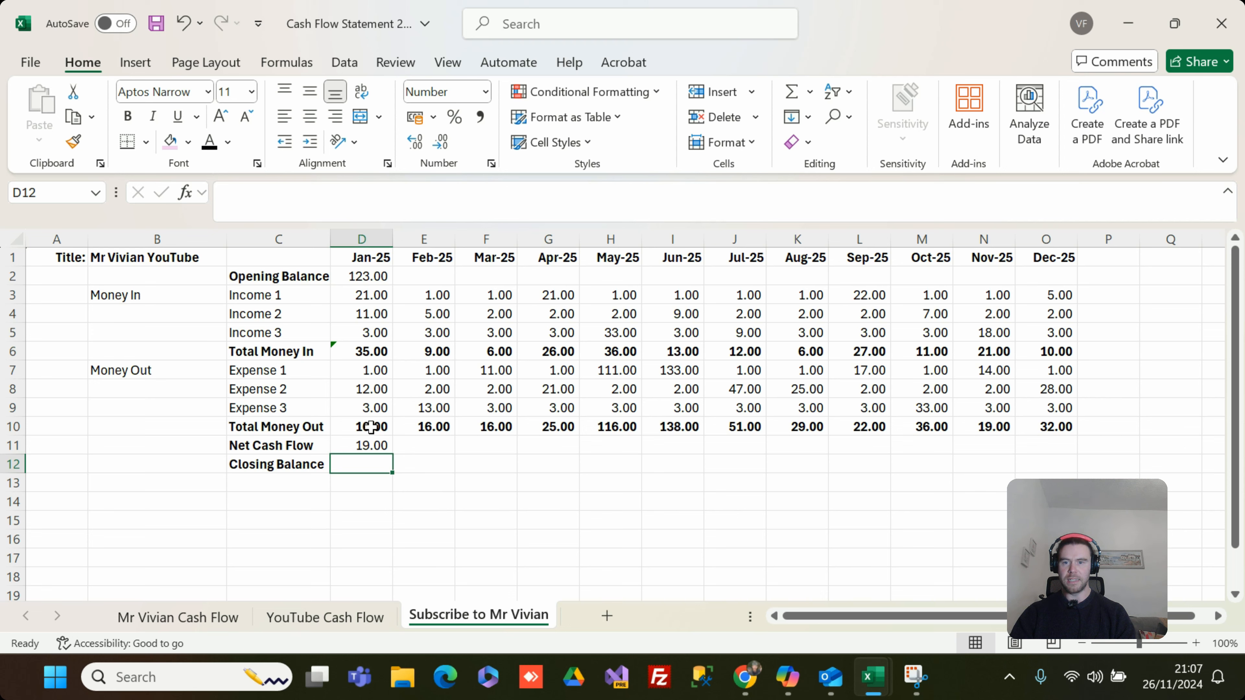
pyautogui.click(368, 446)
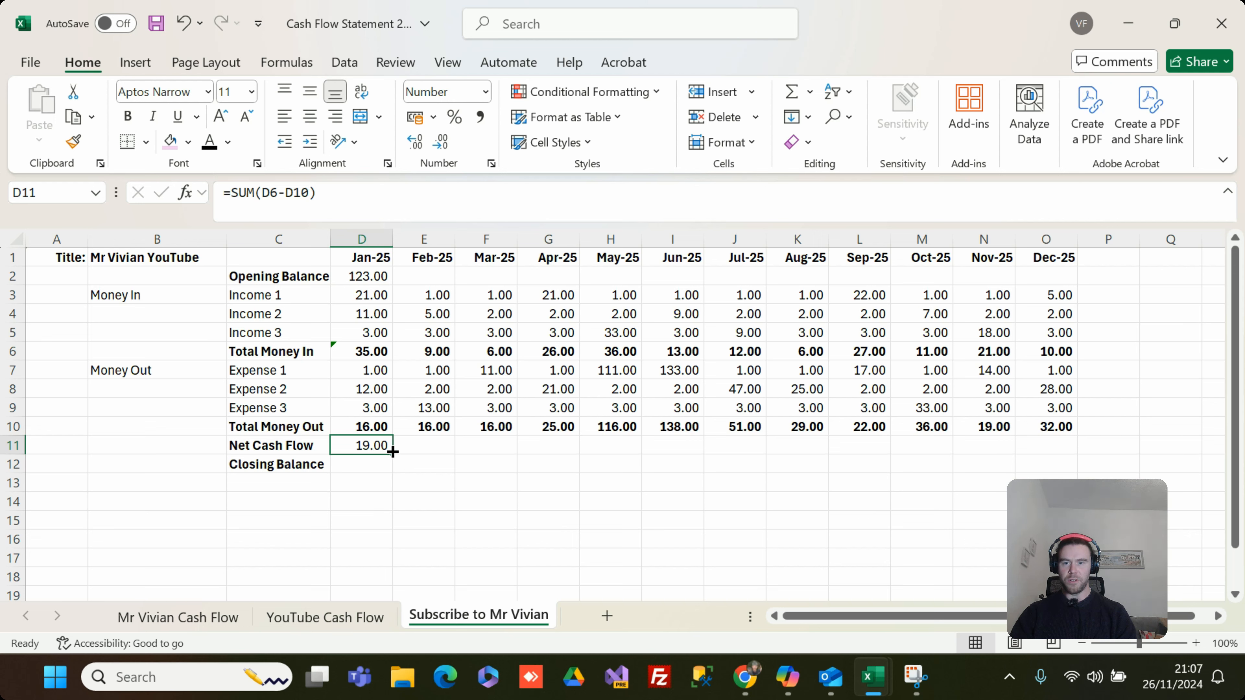
pyautogui.moveTo(392, 455); pyautogui.dragTo(1052, 446)
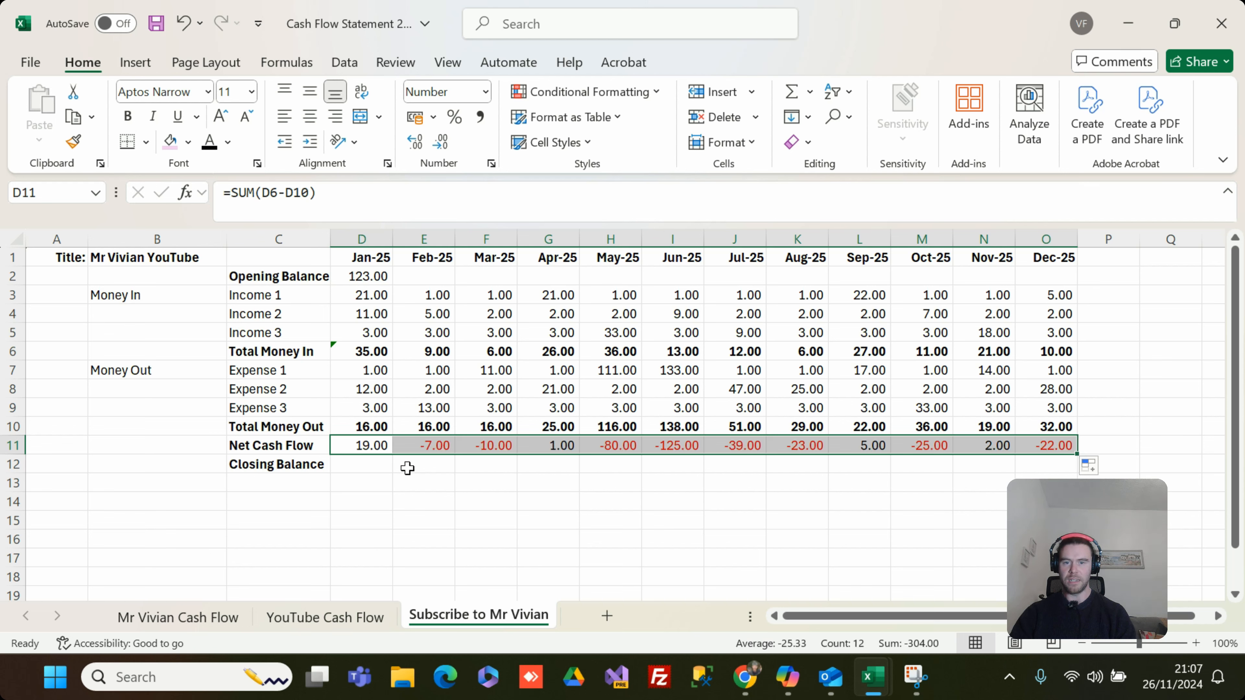
# Enter =SUM(D2+D11) as January's Closing Balance in D12 and fill the formula across to December
pyautogui.click(366, 463)
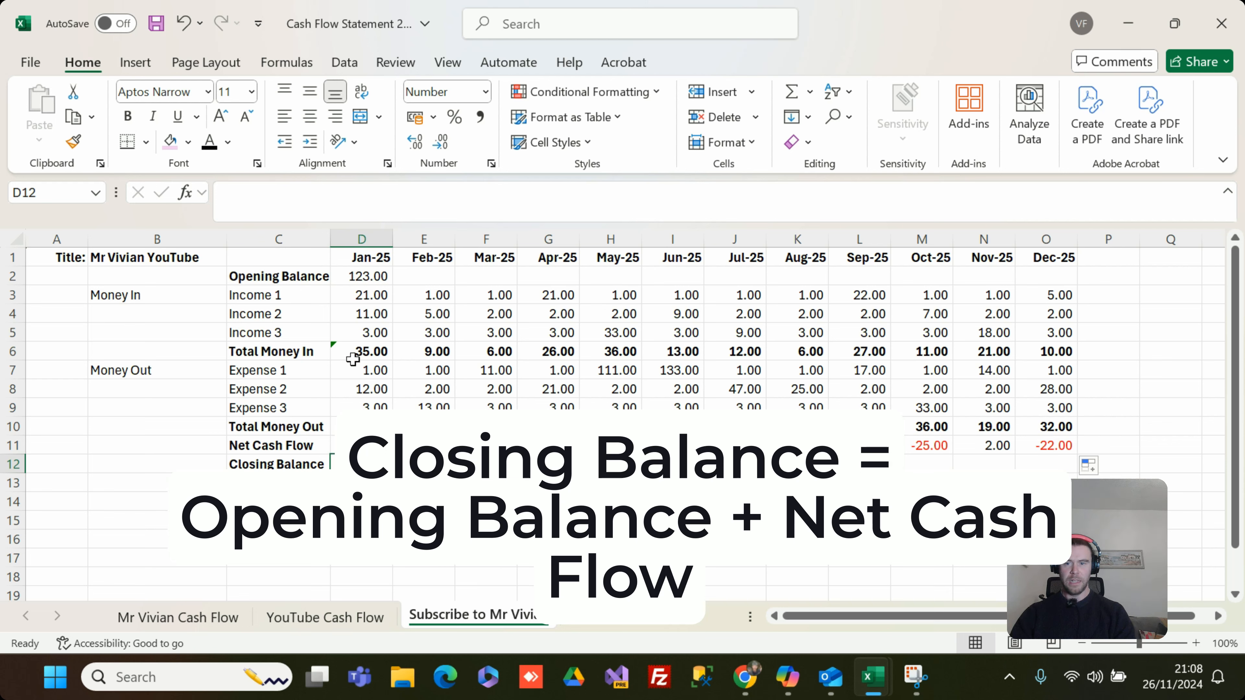
pyautogui.click(321, 200)
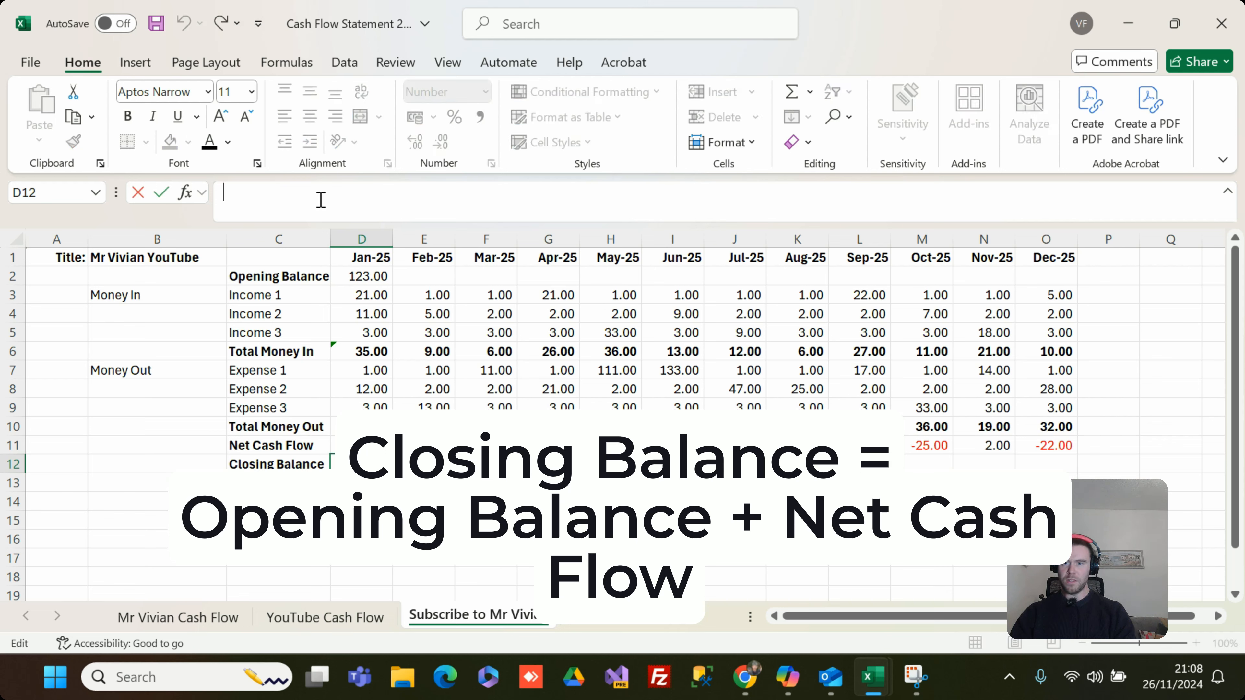
pyautogui.write('=SUM')
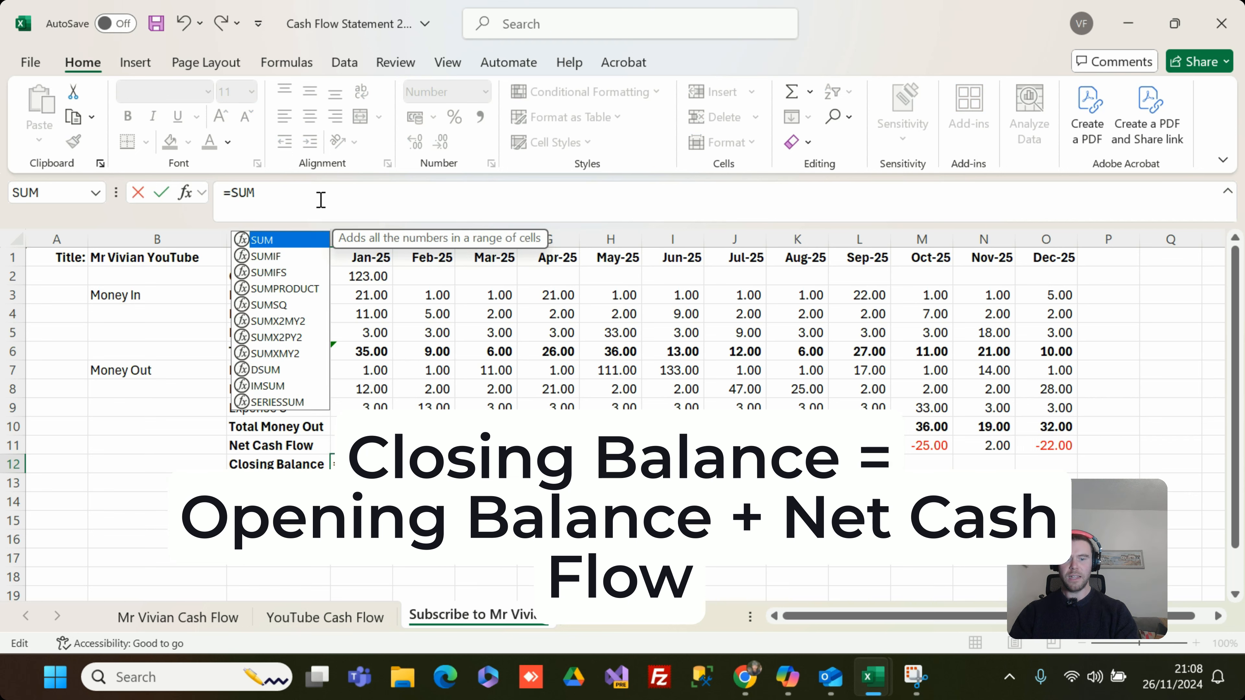
pyautogui.write('(')
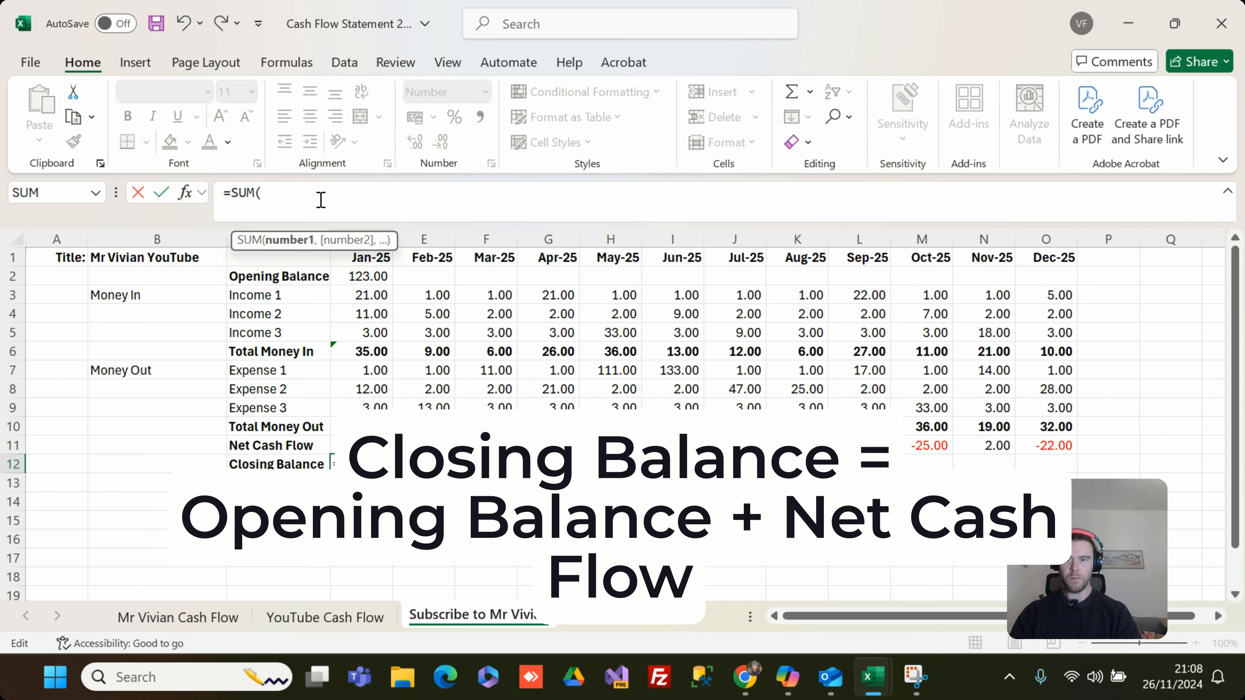
pyautogui.write('D')
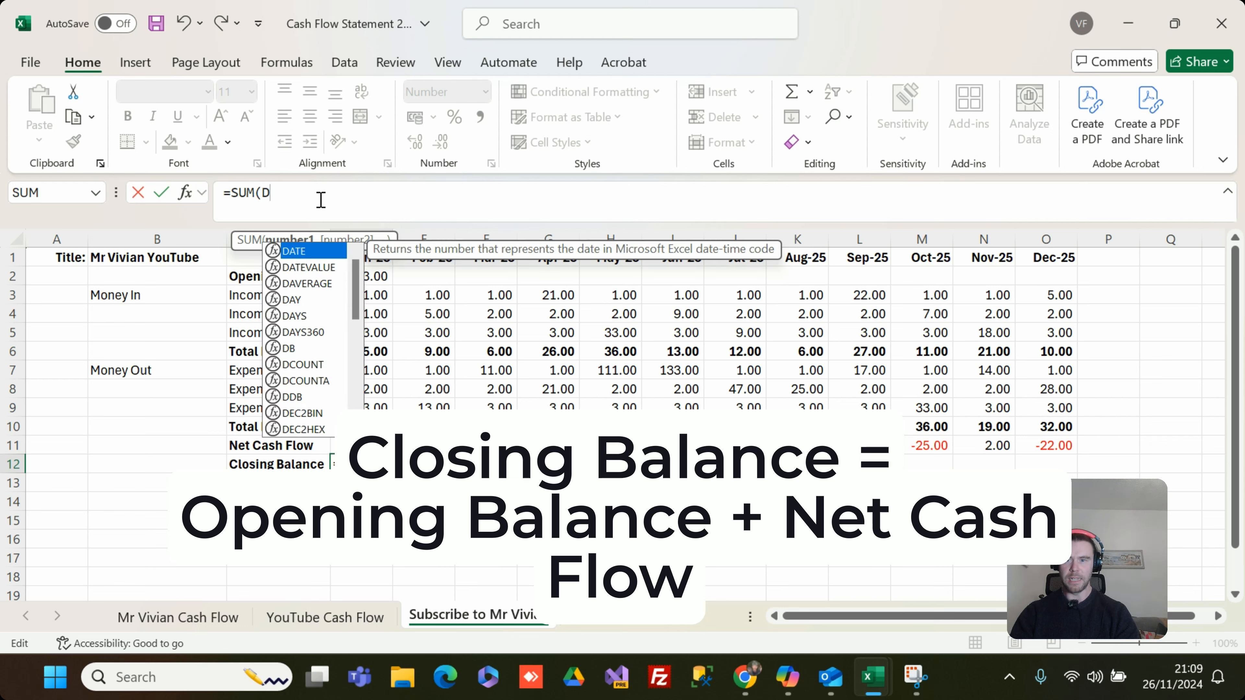
pyautogui.write('2+')
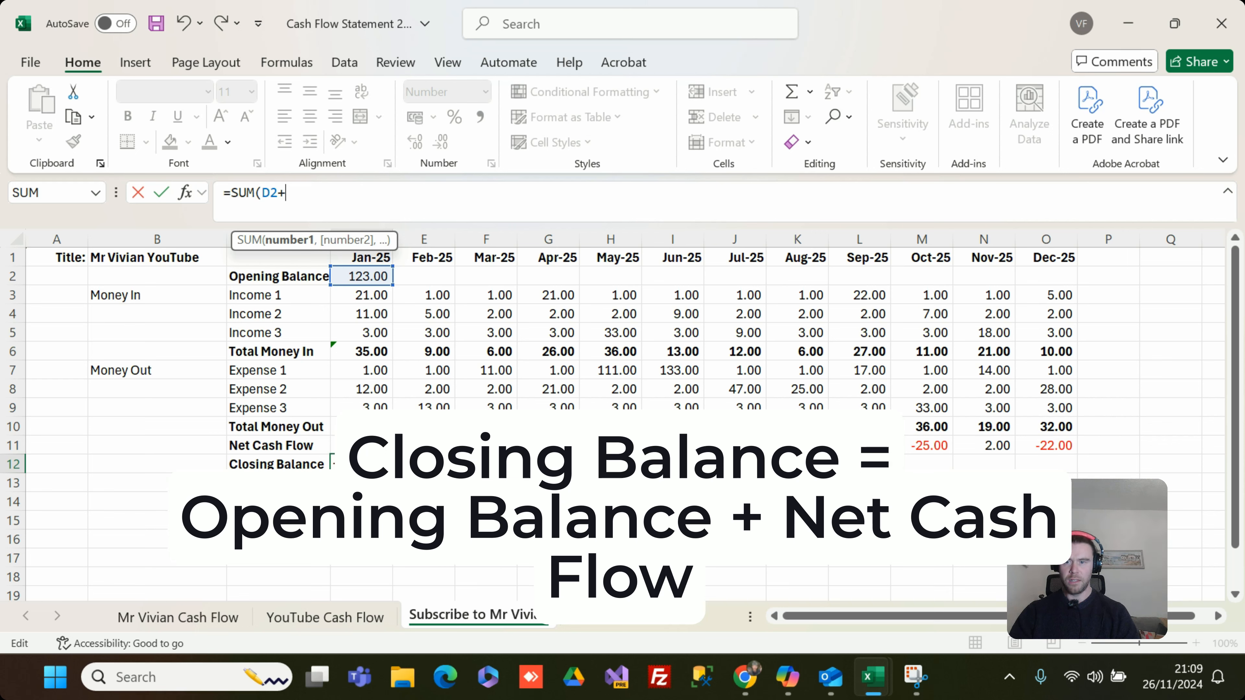
pyautogui.click(361, 445)
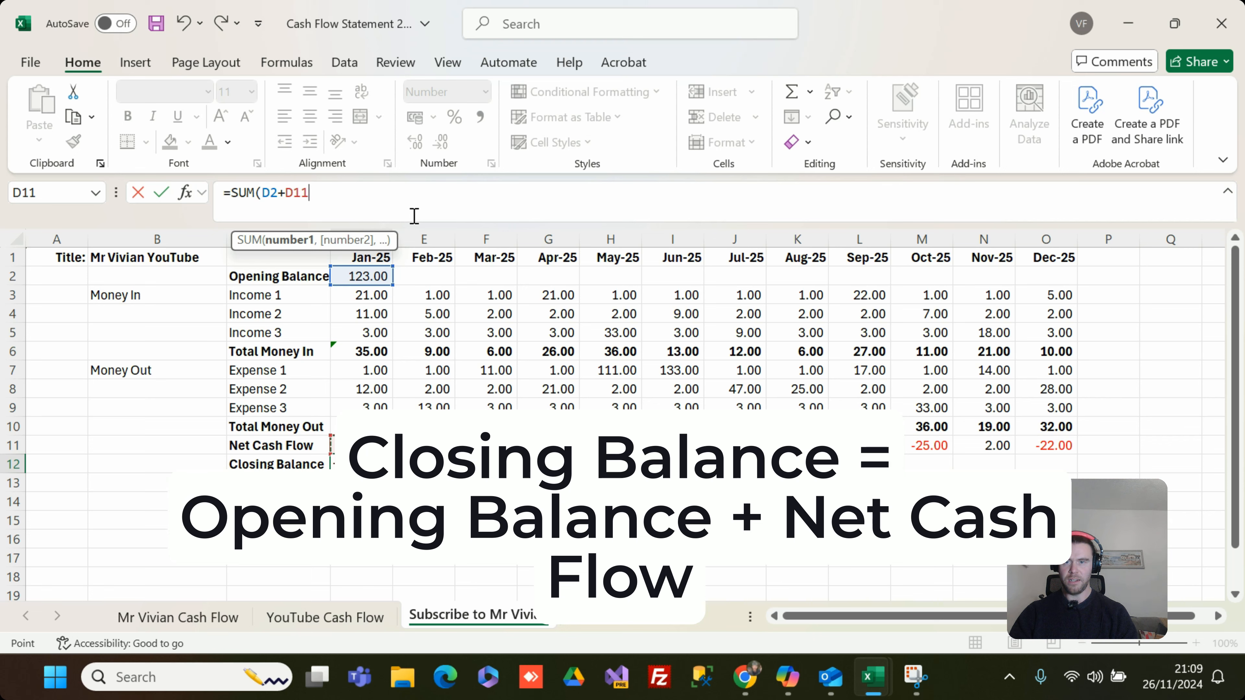
pyautogui.write(')')
pyautogui.press('Return')
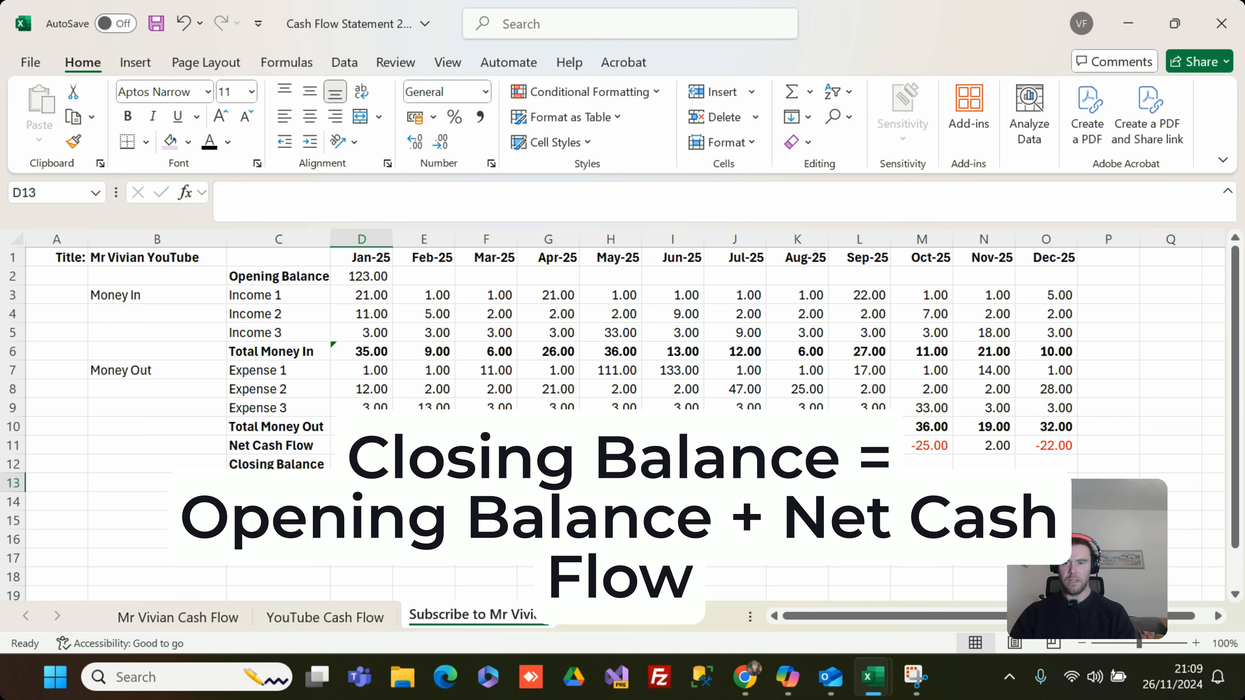
pyautogui.click(362, 464)
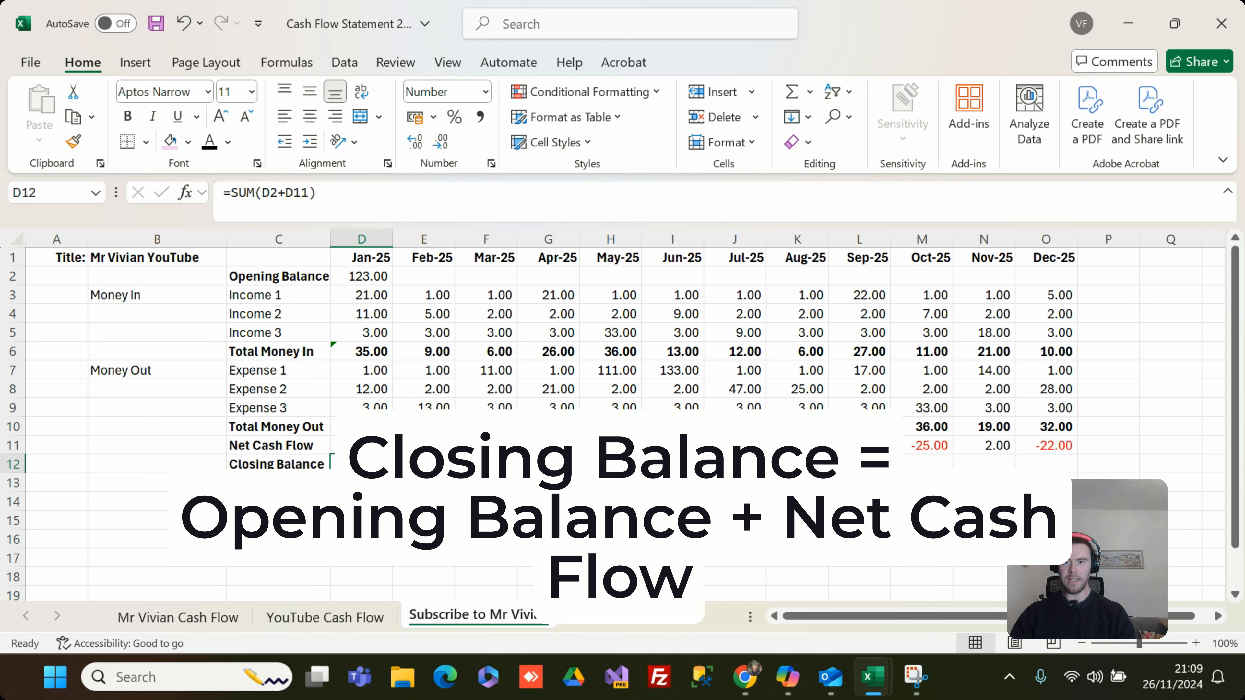
pyautogui.moveTo(393, 474); pyautogui.dragTo(1054, 465)
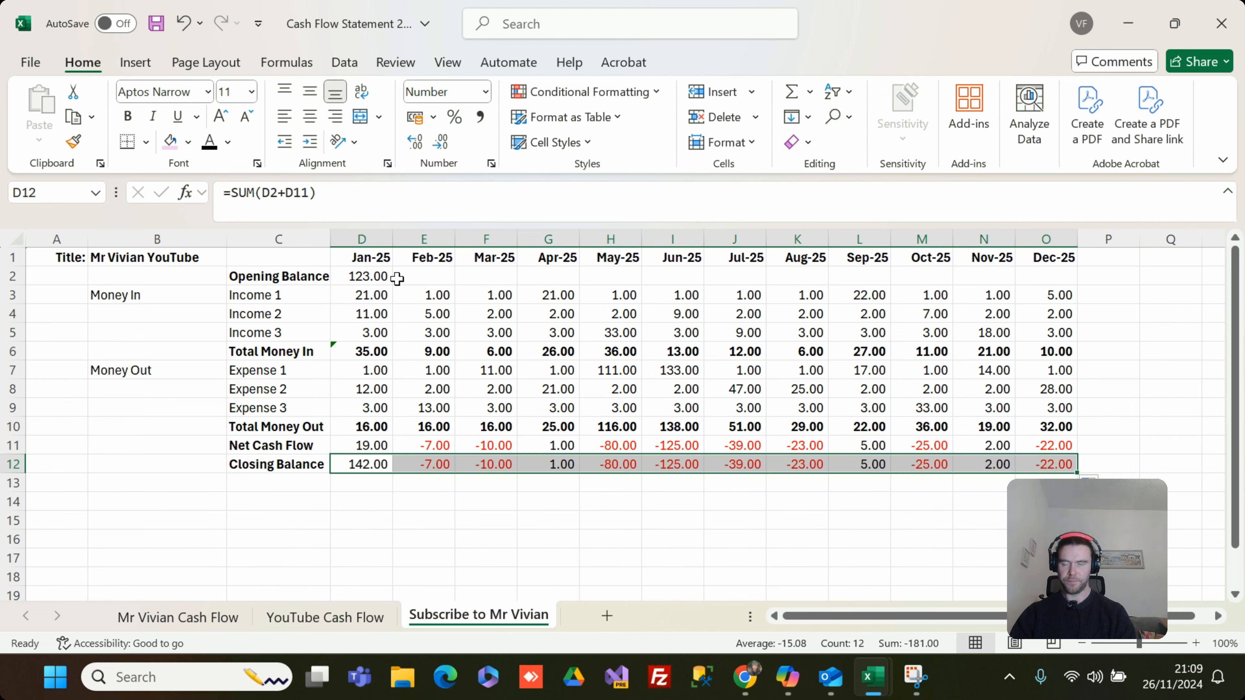
# Enter 142 as February's Opening Balance in E2 and copy it across row 2 to December
pyautogui.moveTo(421, 277); pyautogui.dragTo(1035, 282)
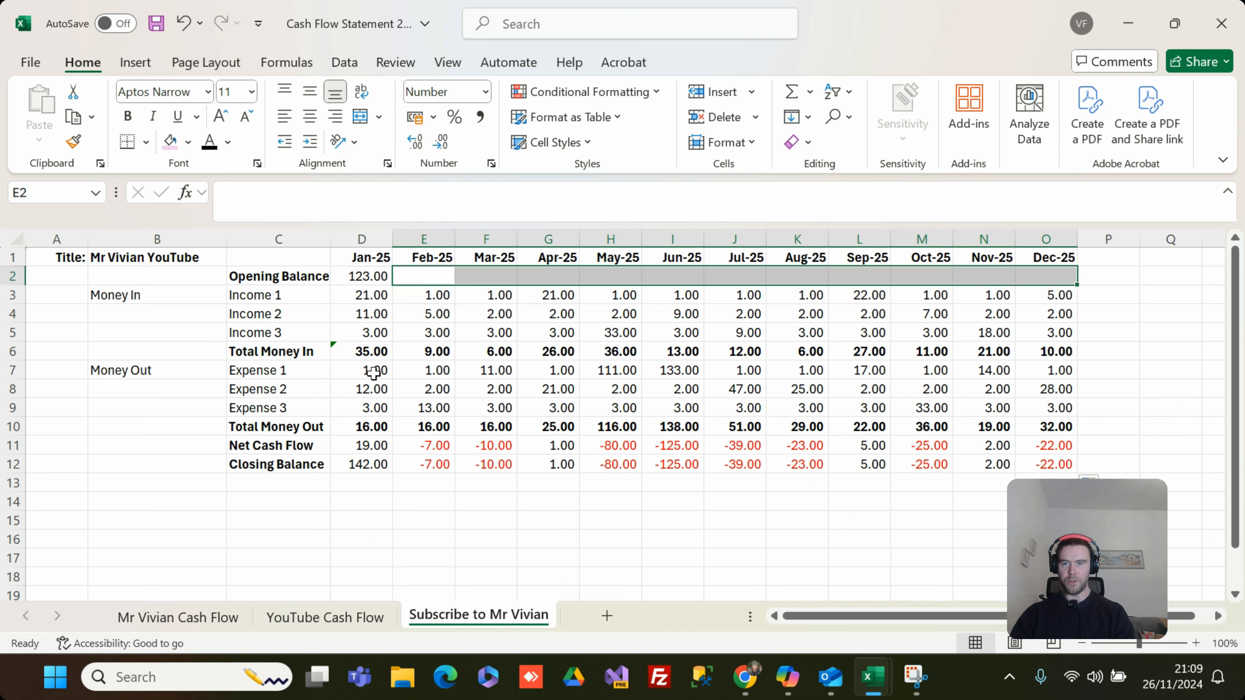
pyautogui.click(424, 275)
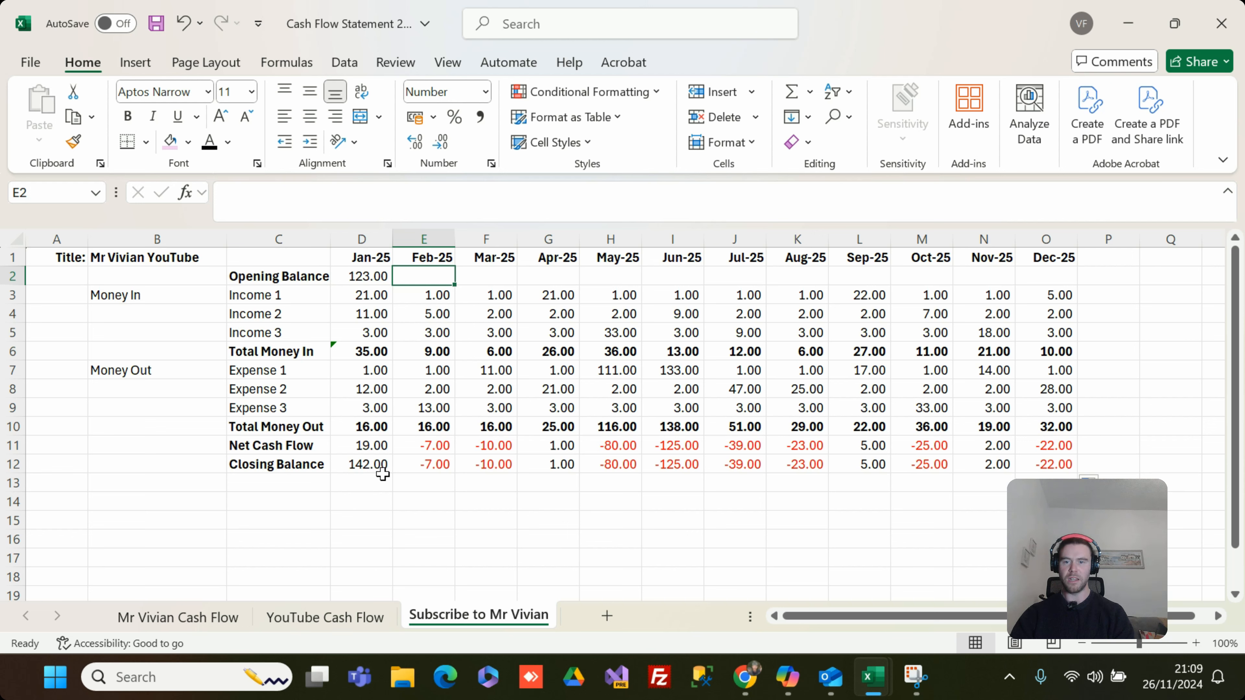
pyautogui.doubleClick(425, 277)
pyautogui.write('142')
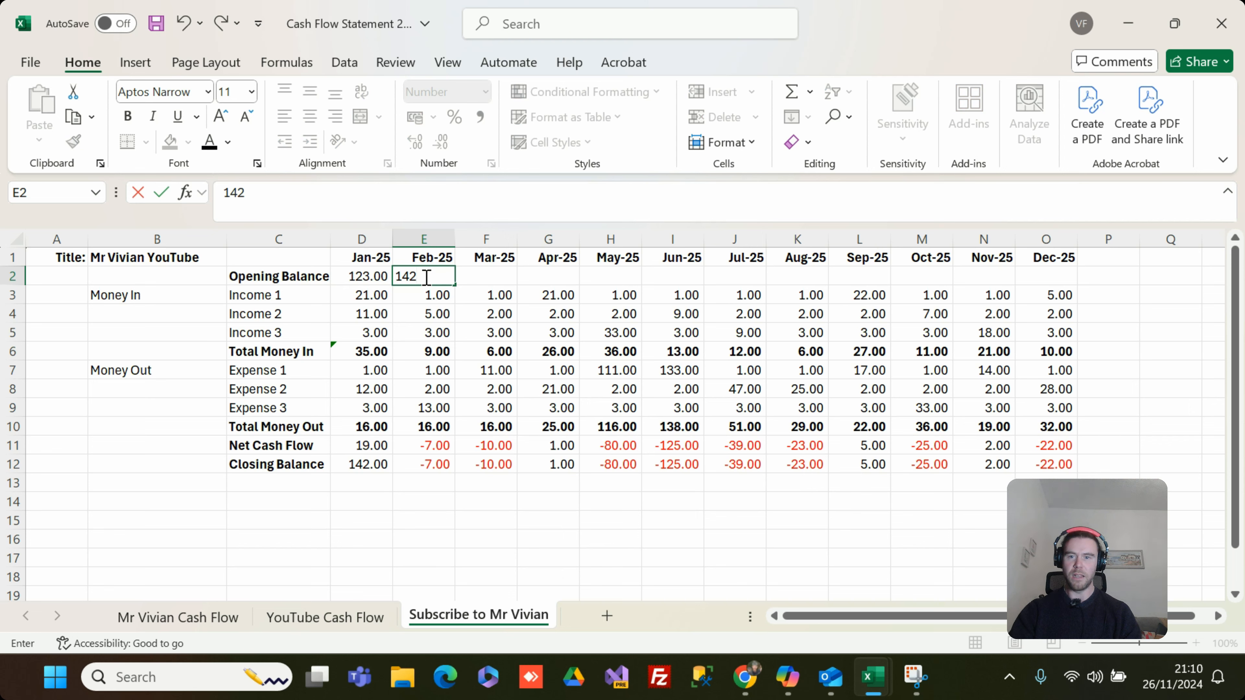
pyautogui.click(484, 276)
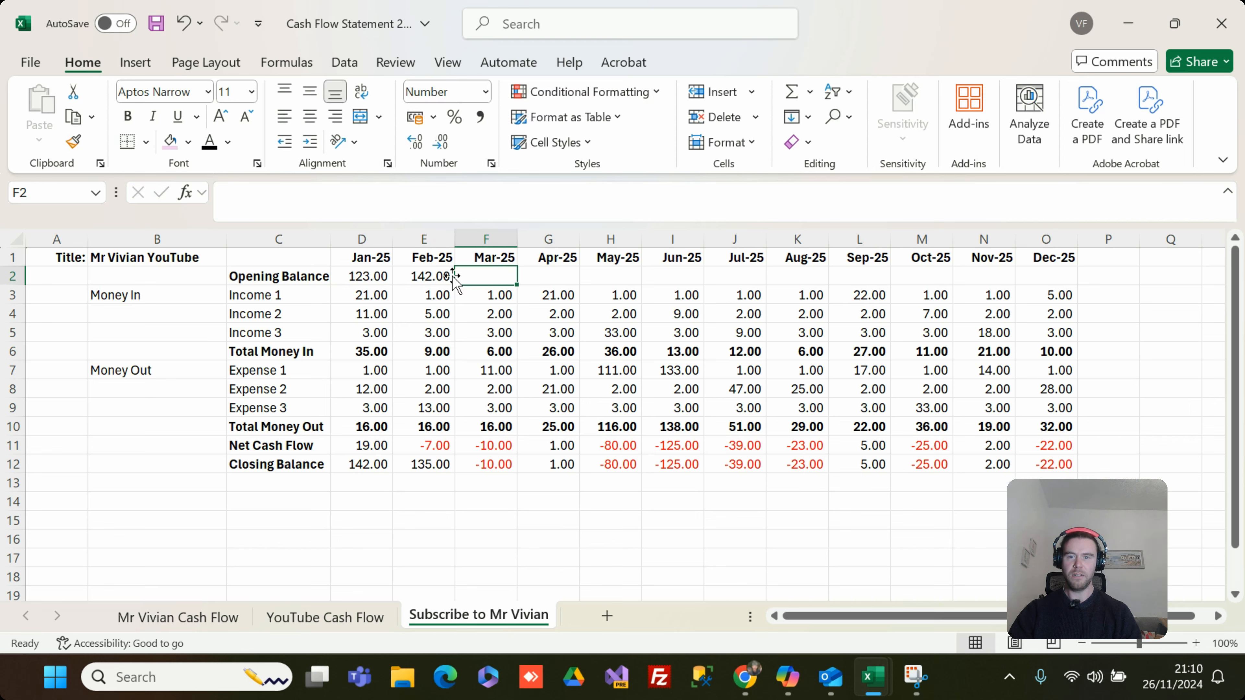
pyautogui.click(435, 276)
pyautogui.moveTo(456, 284); pyautogui.dragTo(1058, 275)
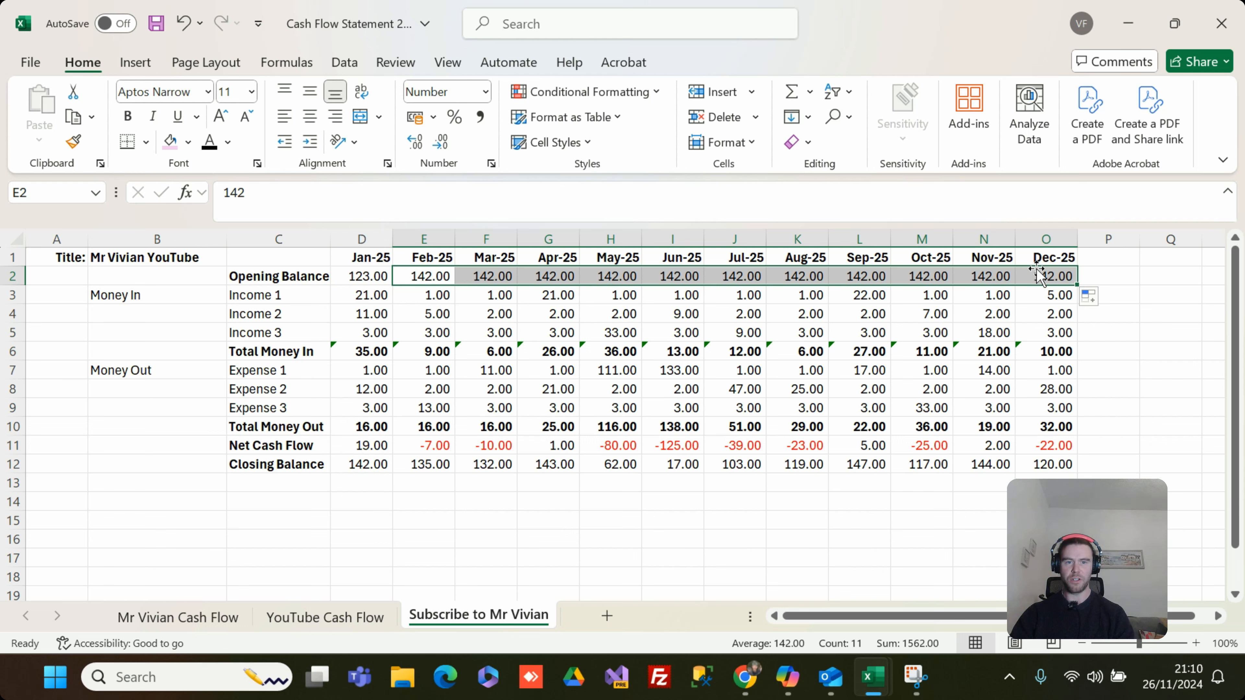
# Clear the Opening Balance values from February to December in E2:O2
pyautogui.click(1046, 278)
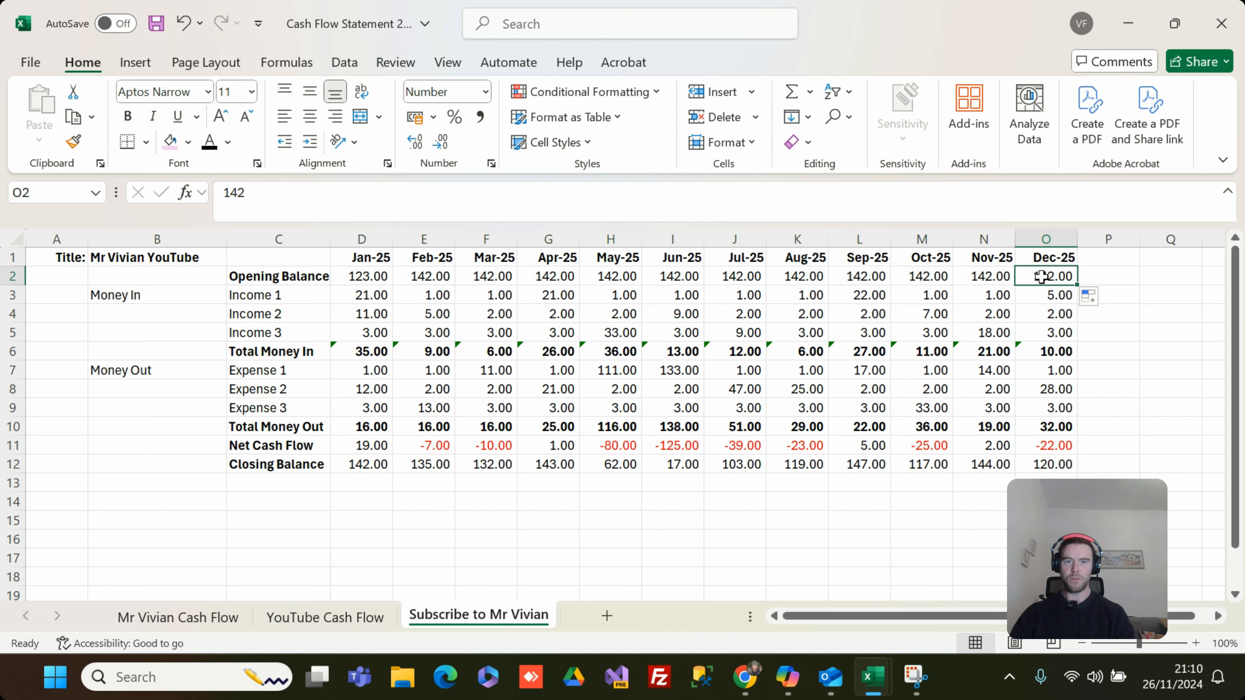
pyautogui.moveTo(1046, 279); pyautogui.dragTo(434, 276)
pyautogui.press('Delete')
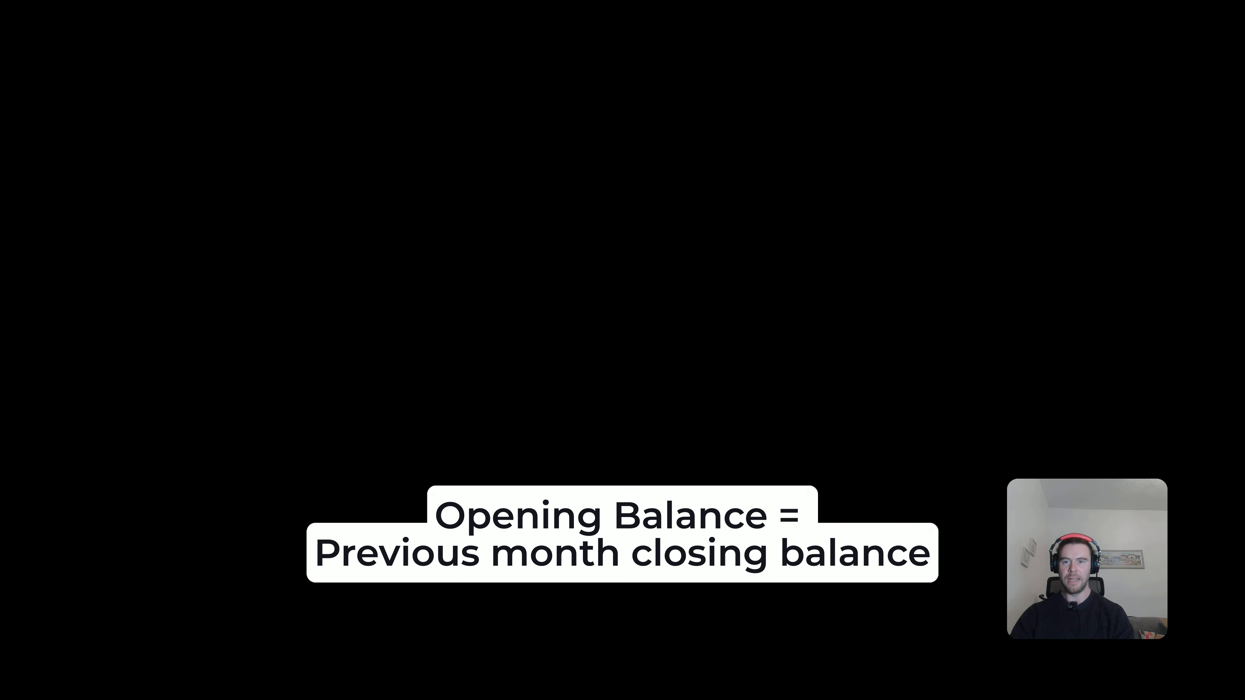
pyautogui.click(429, 275)
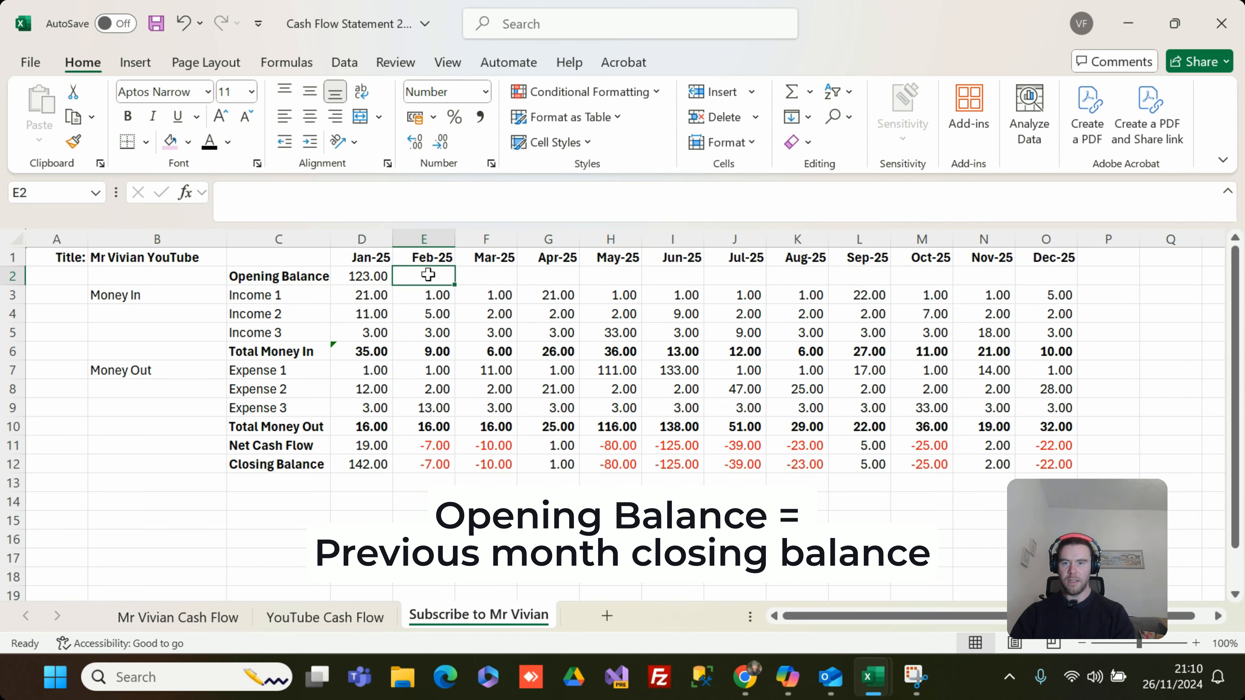
pyautogui.click(367, 467)
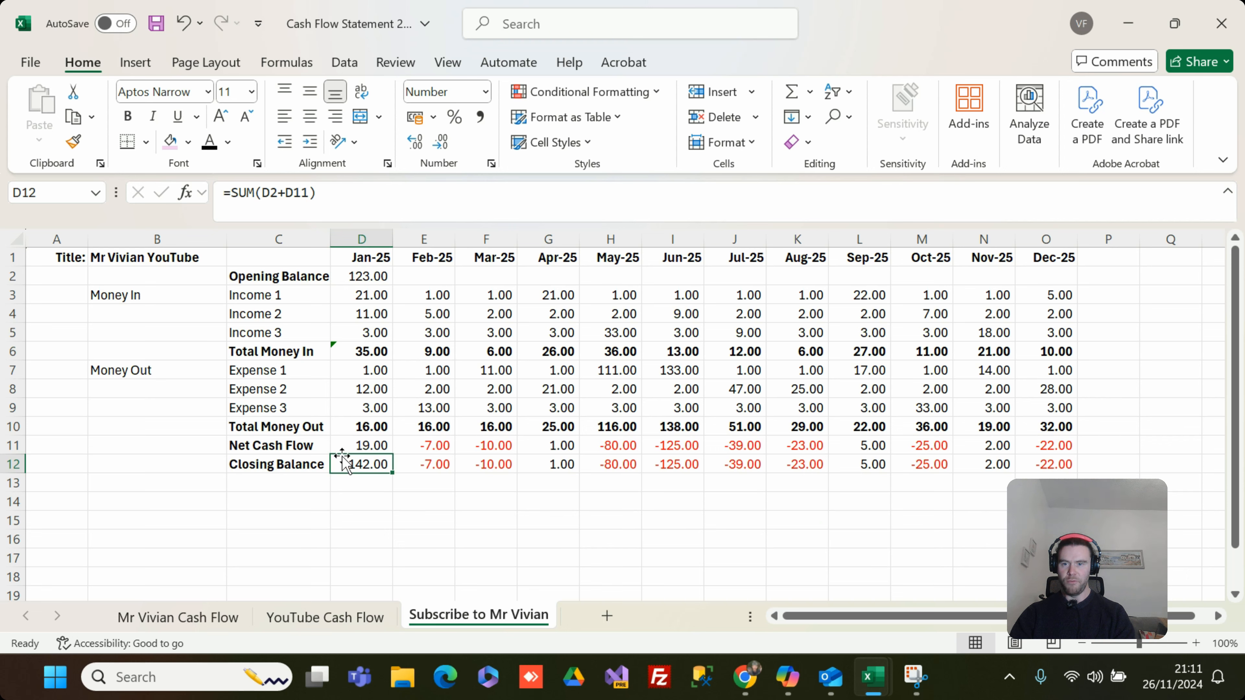
pyautogui.click(421, 275)
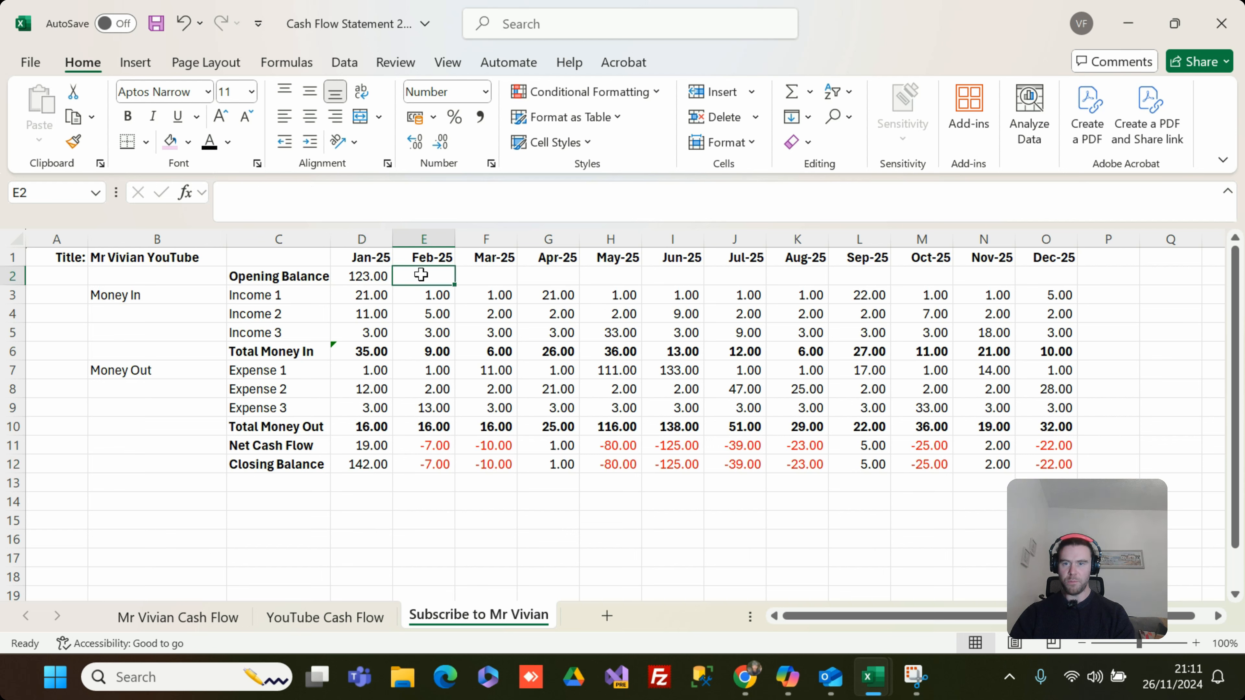
pyautogui.click(390, 200)
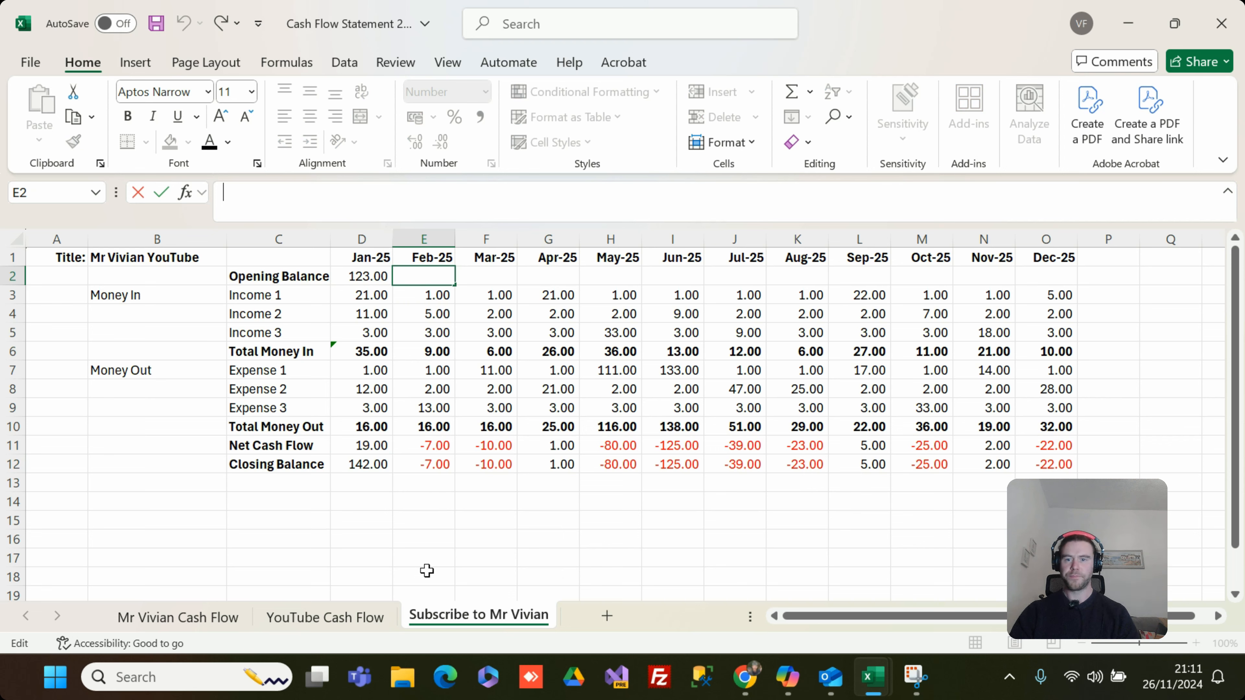
pyautogui.click(408, 552)
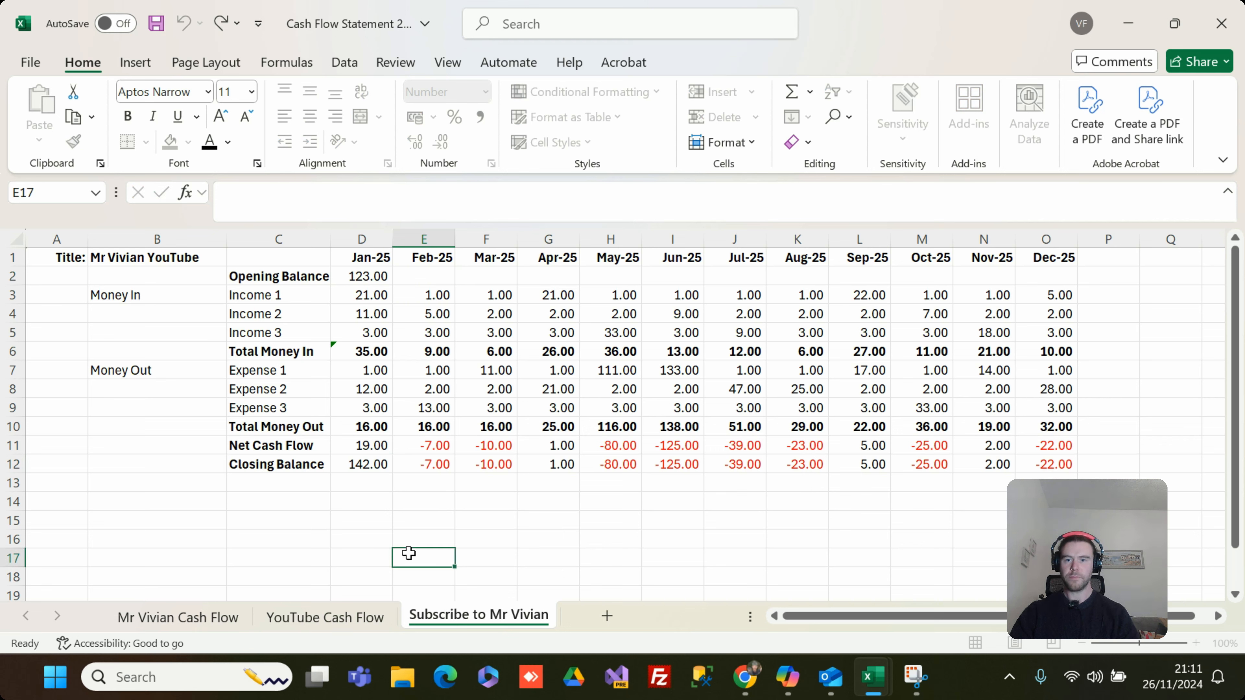
# Enter the formula +D12 in February's Opening Balance cell E2 to link it to January's Closing Balance
pyautogui.click(432, 278)
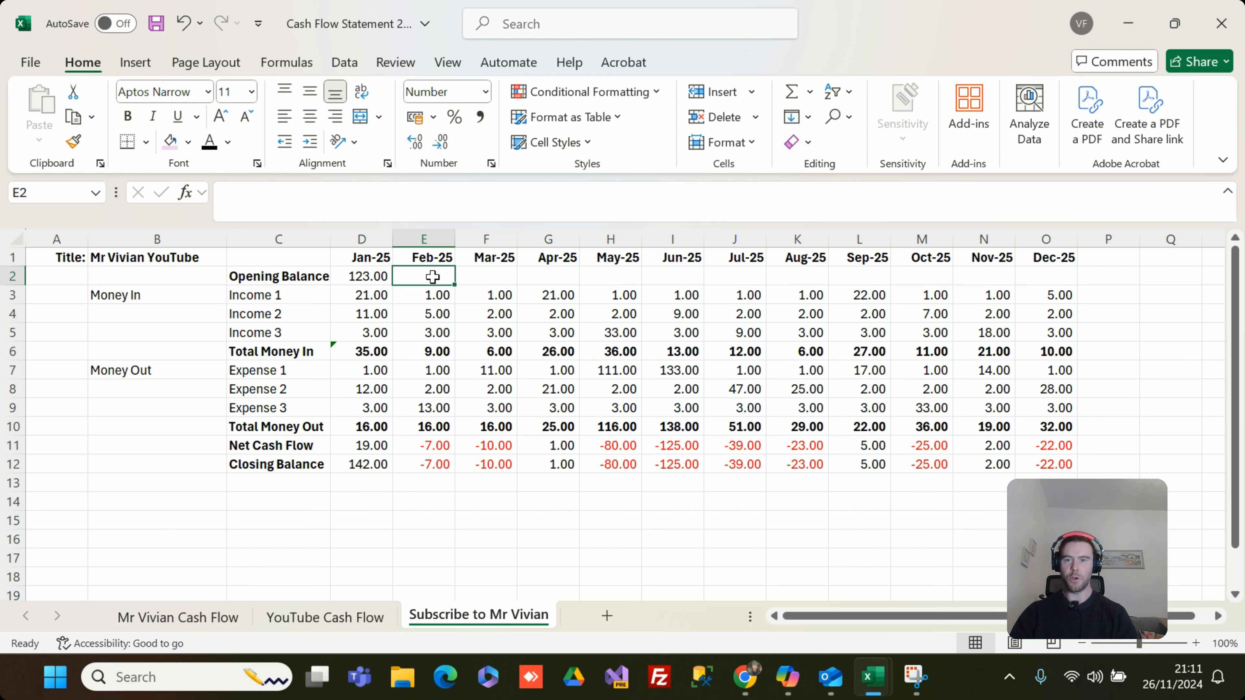
pyautogui.click(425, 197)
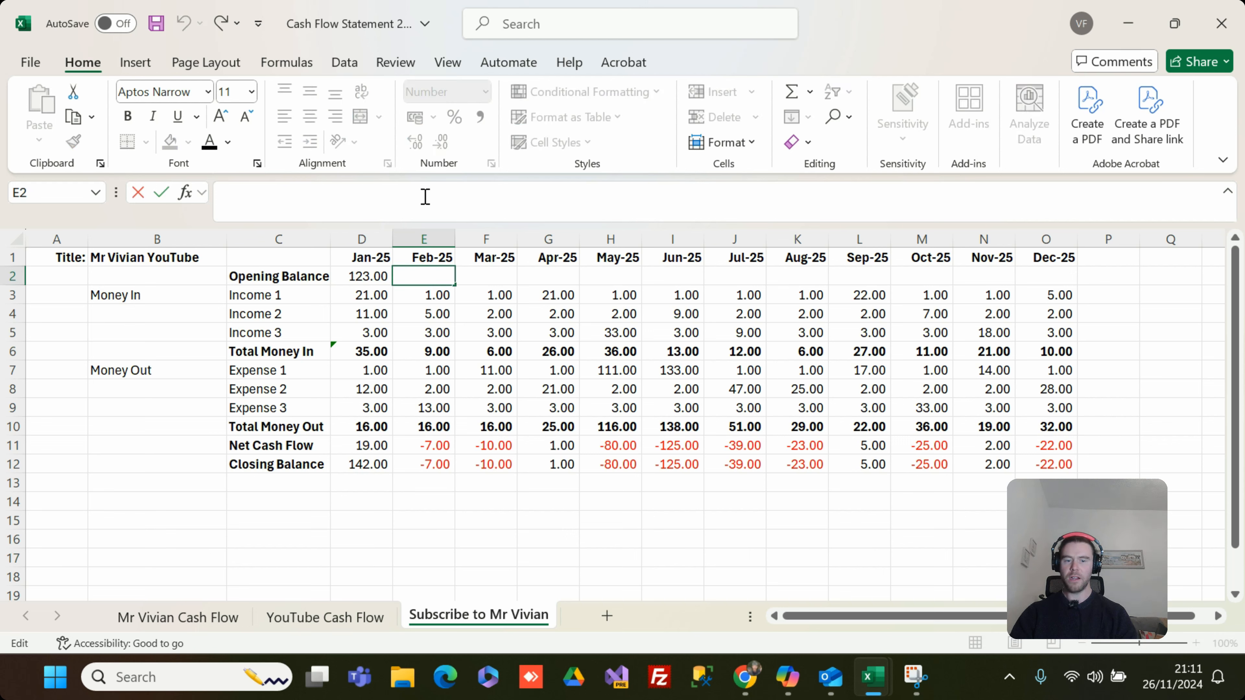
pyautogui.write('+')
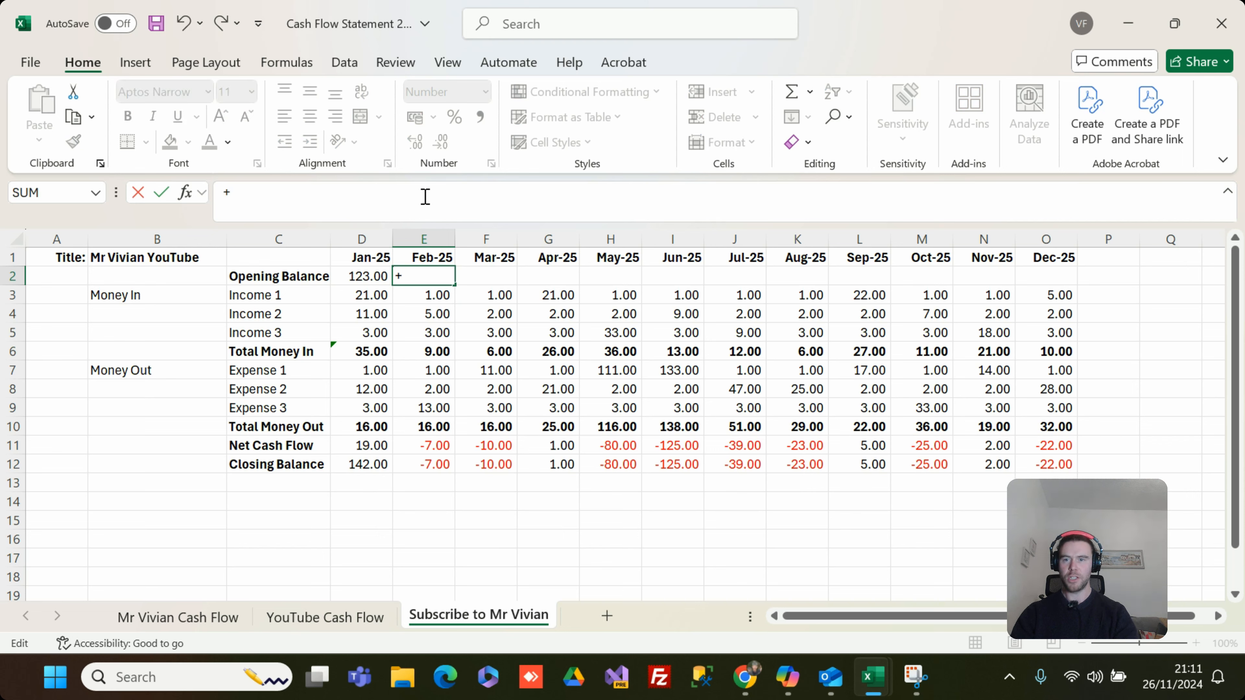
pyautogui.click(363, 464)
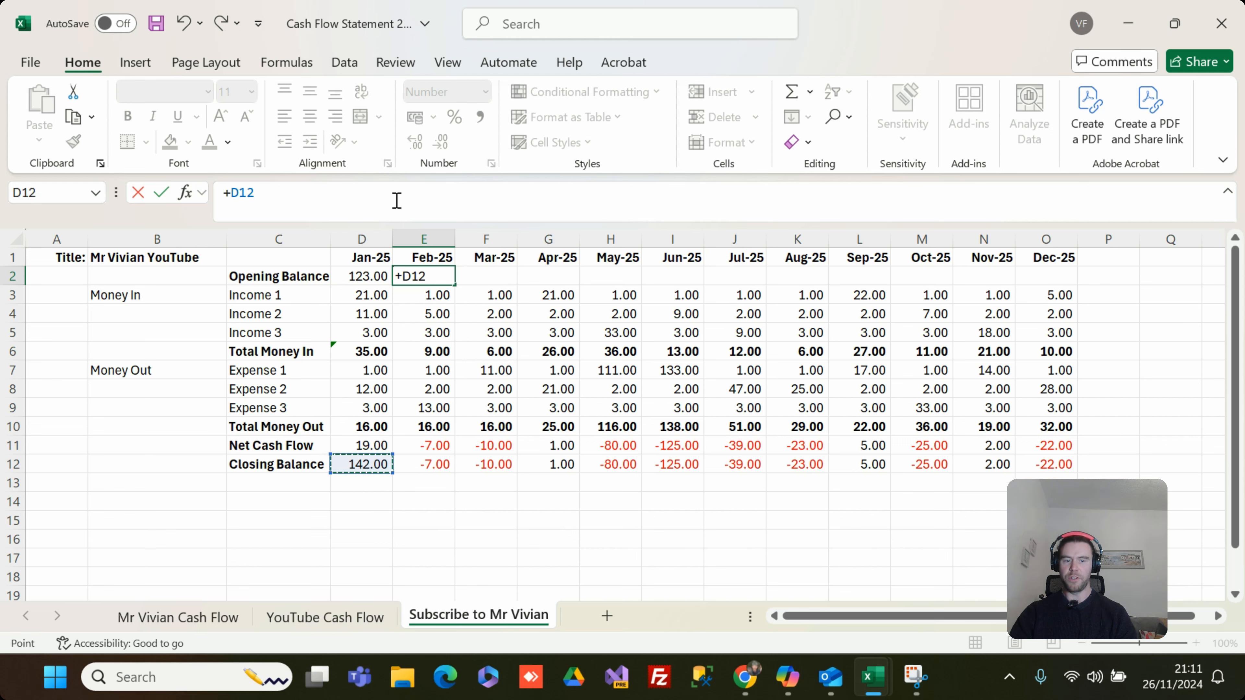
pyautogui.press('Return')
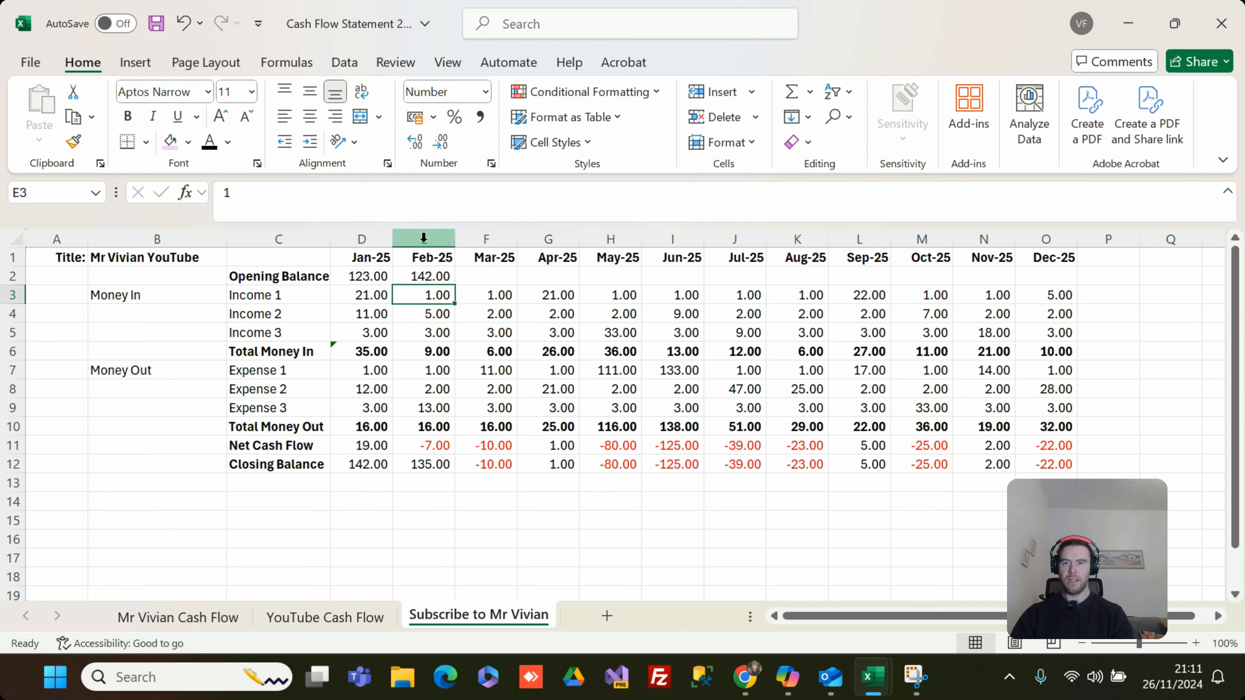
# Fill February's Opening Balance formula from E2 across row 2 to December
pyautogui.click(430, 276)
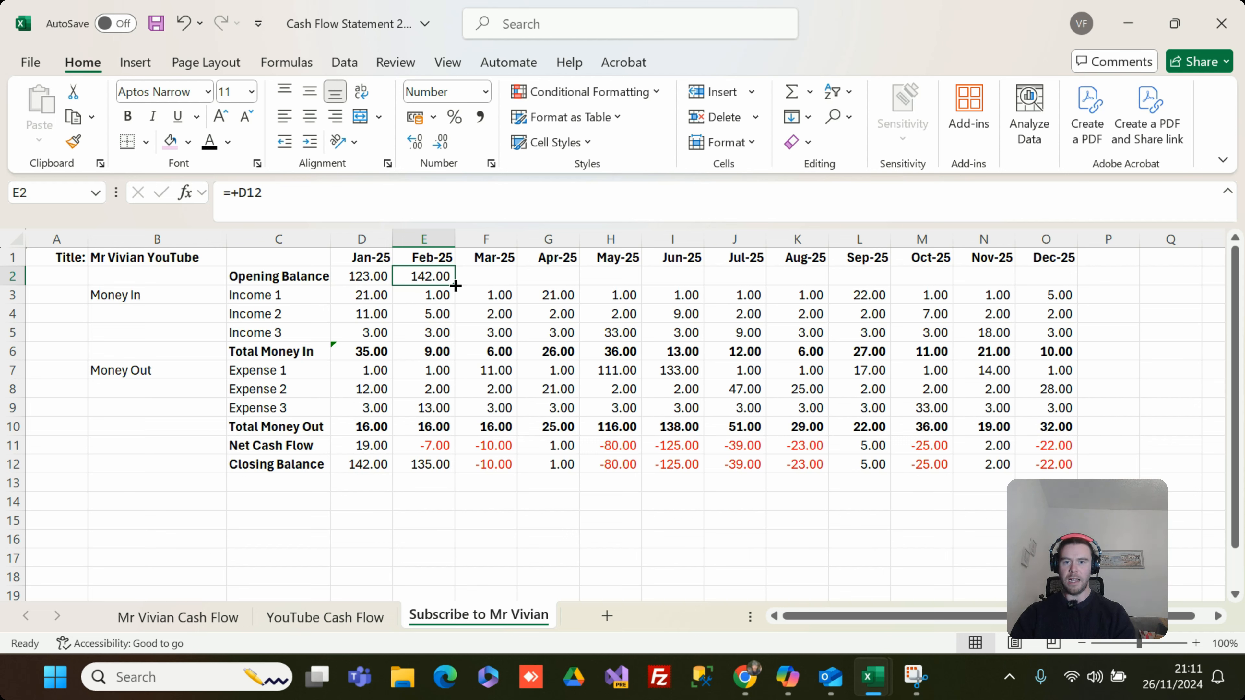
pyautogui.moveTo(456, 285); pyautogui.dragTo(1053, 279)
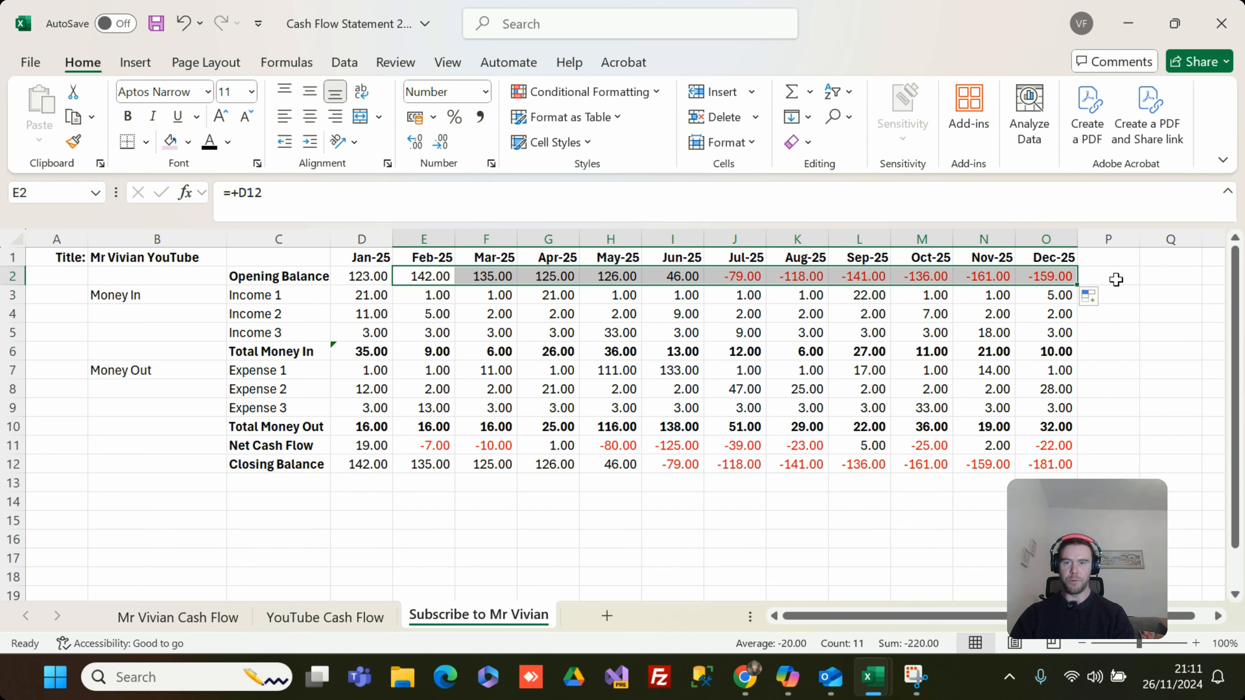
pyautogui.click(1136, 279)
pyautogui.click(1124, 481)
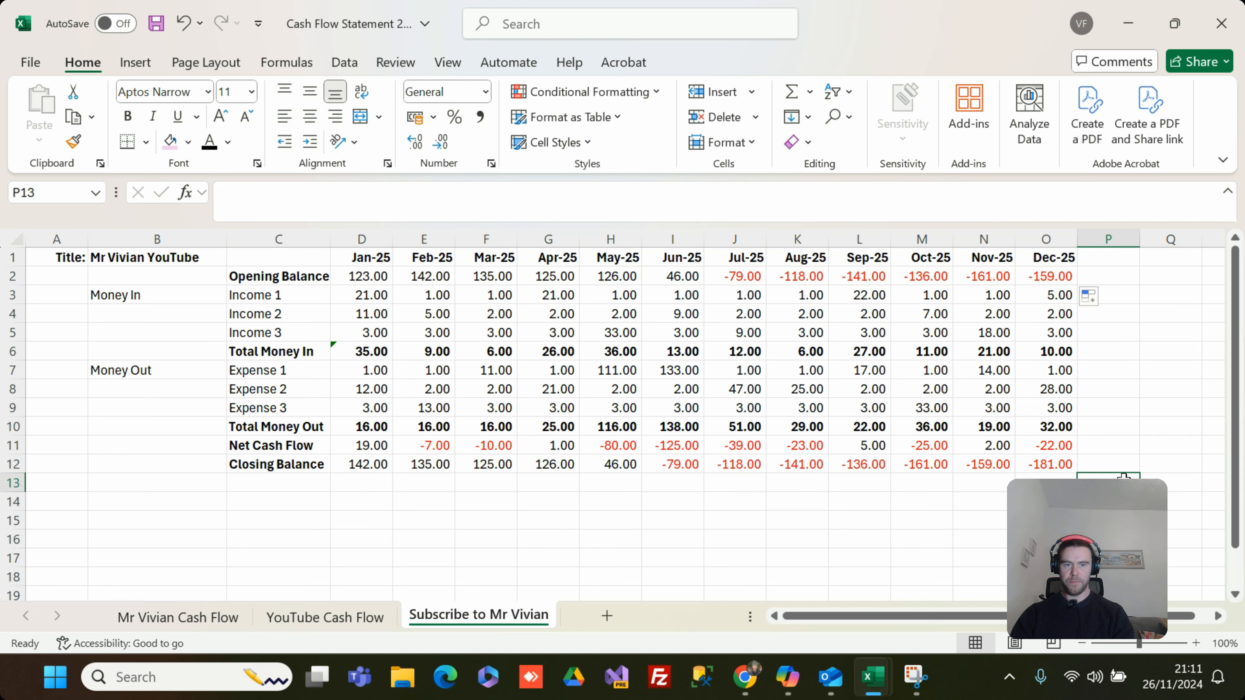
pyautogui.click(248, 500)
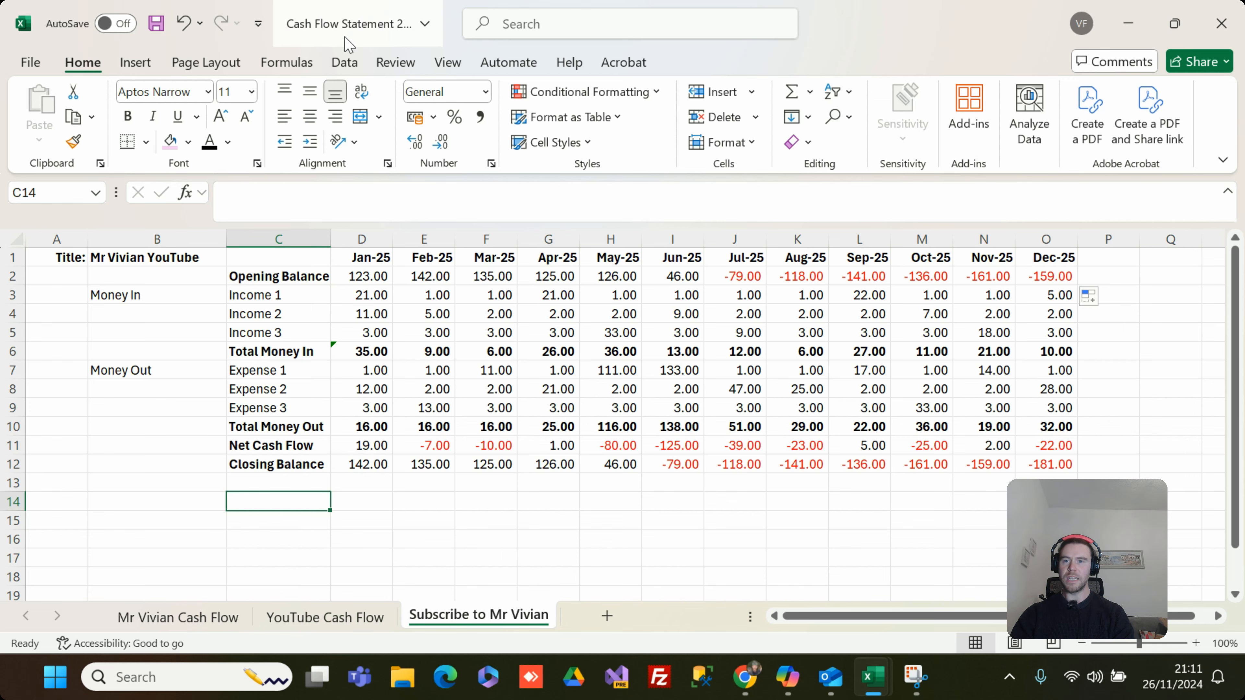